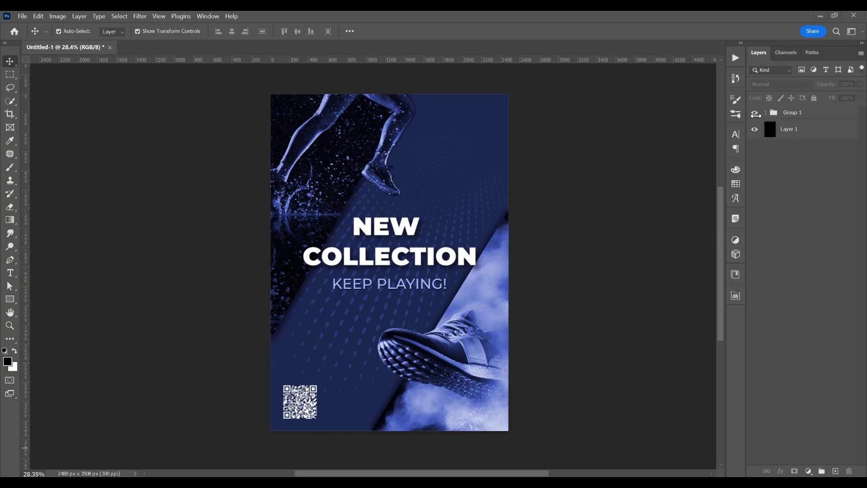
Step: Hide Group 1 and draw a rectangle about 2496 by 3523 px covering the whole canvas
click(755, 112)
drag(10, 299, 59, 302)
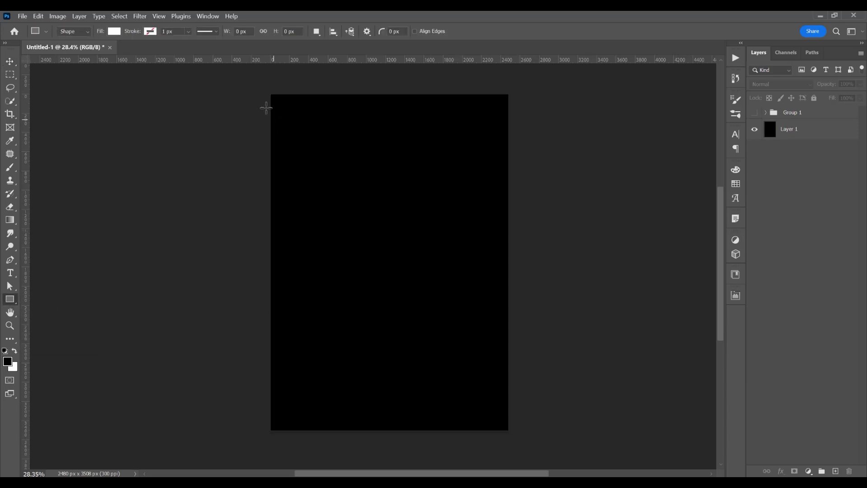
drag(271, 93, 511, 430)
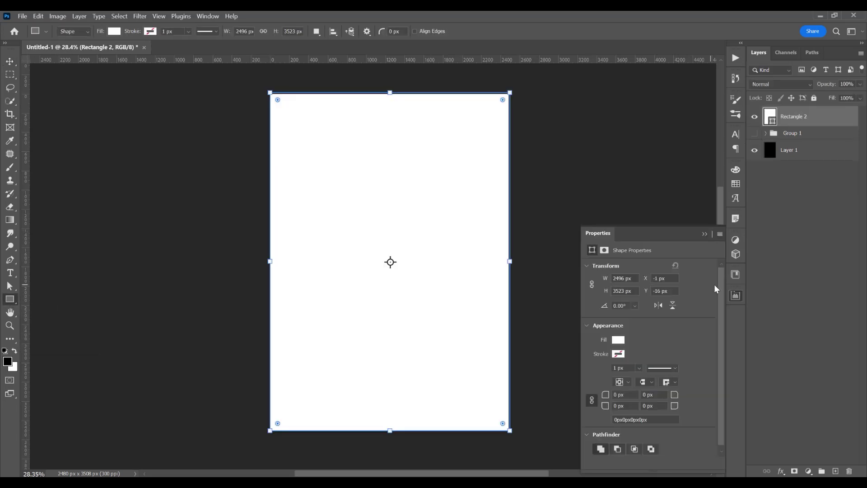
Step: Set the full-canvas rectangle's fill colour to dark blue #0a0365
double_click(772, 121)
click(686, 248)
drag(673, 248, 671, 283)
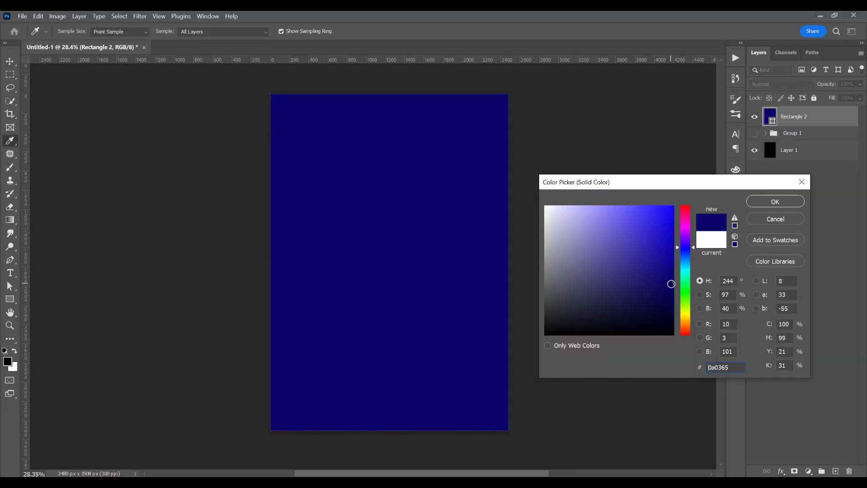
click(761, 204)
key(v)
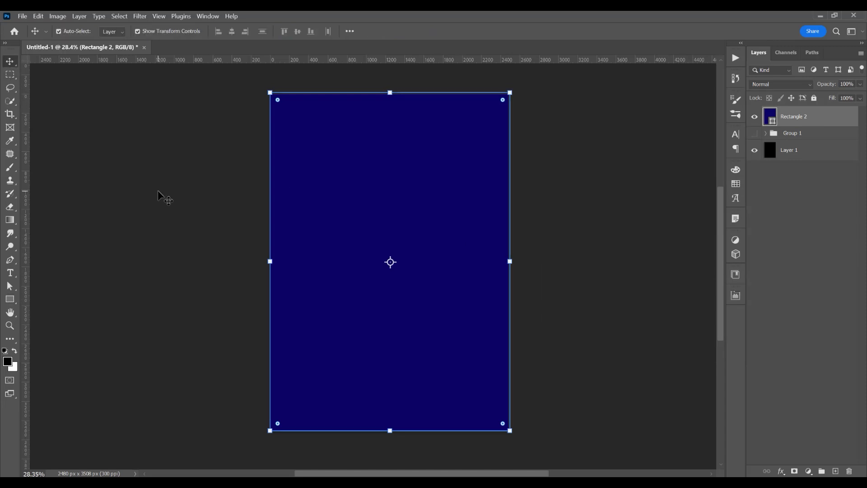
Step: Draw a triangular shape about 1265 by 2249 px in the canvas's upper-left corner with the Pen tool
key(p)
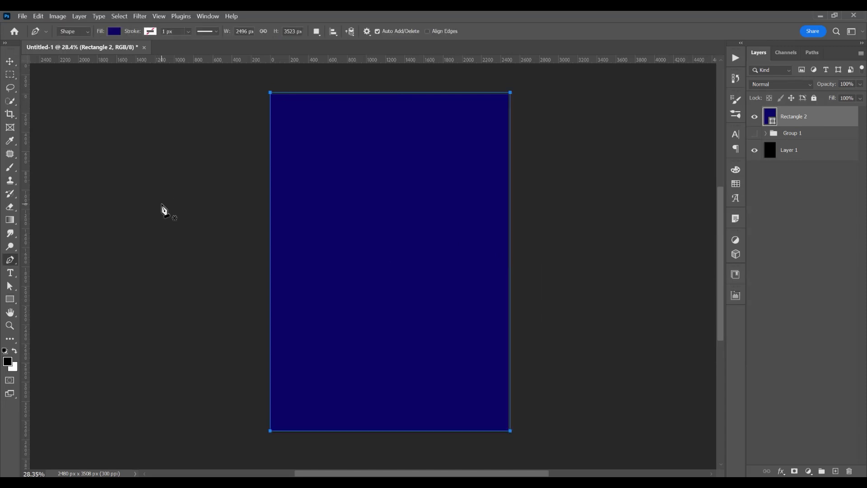
right_click(11, 261)
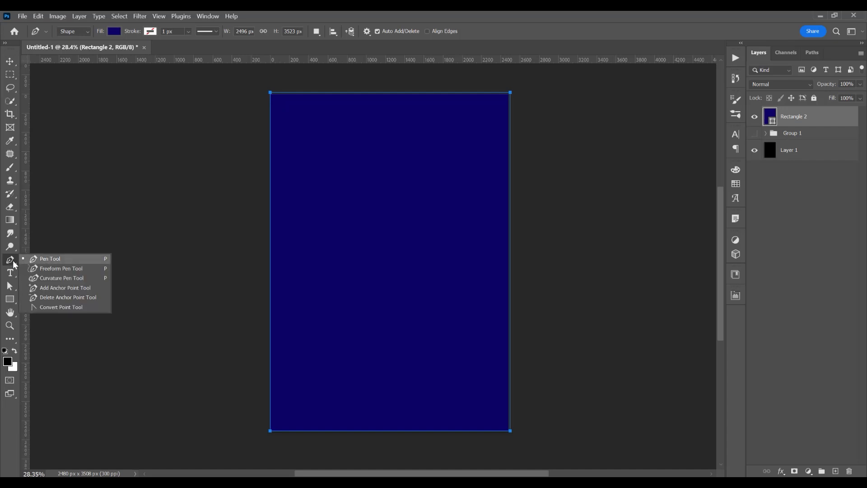
click(57, 262)
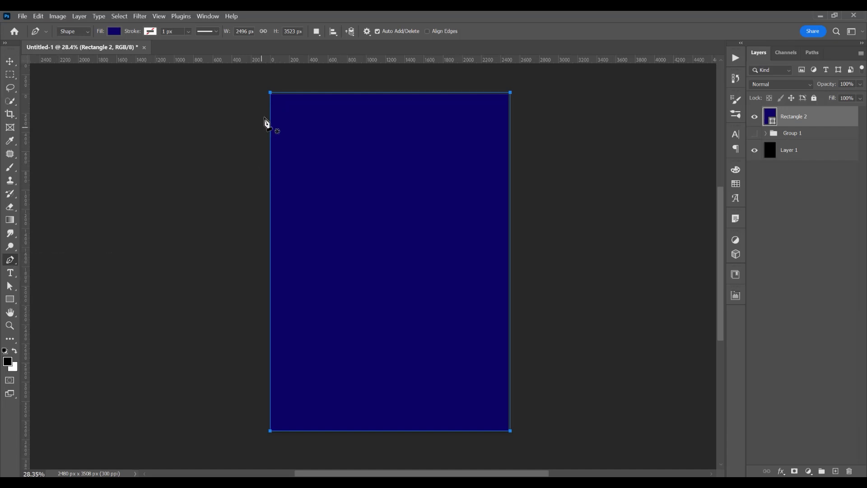
click(271, 95)
click(392, 94)
click(271, 310)
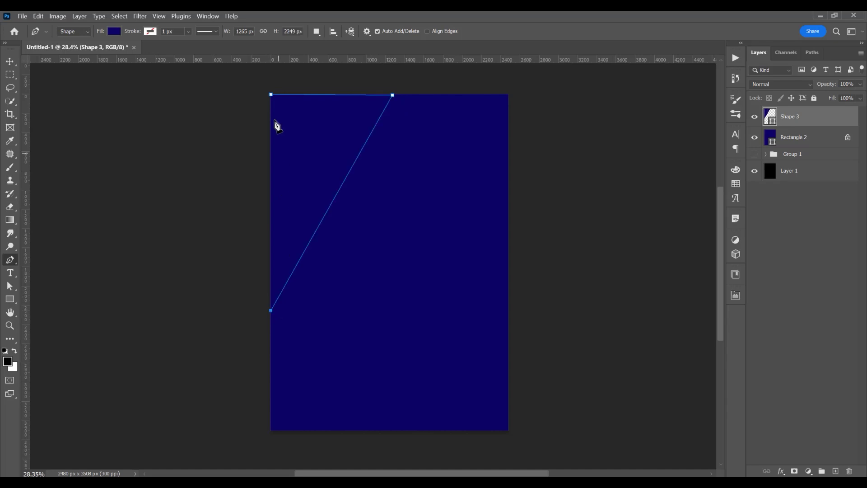
click(271, 95)
Step: Set the upper-left triangle's fill colour to black and deselect the shape
double_click(771, 117)
drag(591, 296, 545, 335)
click(785, 201)
key(v)
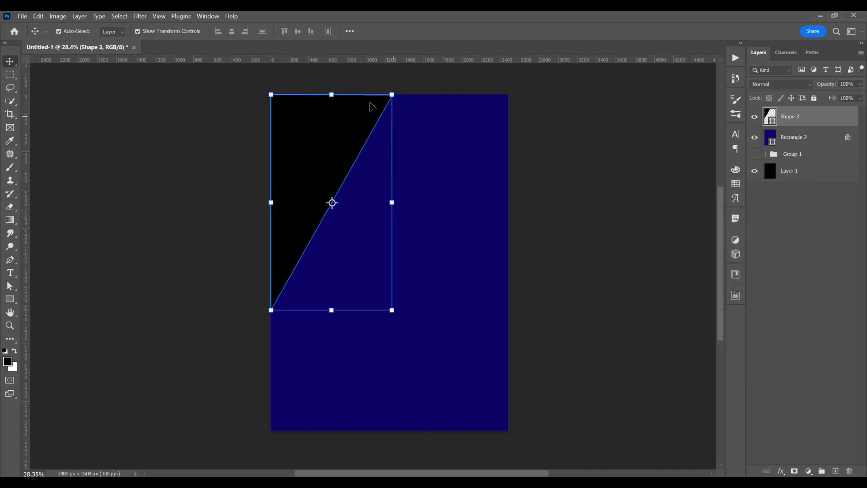
scroll(368, 100, up, 5)
scroll(364, 104, down, 5)
click(398, 235)
drag(405, 260, 397, 248)
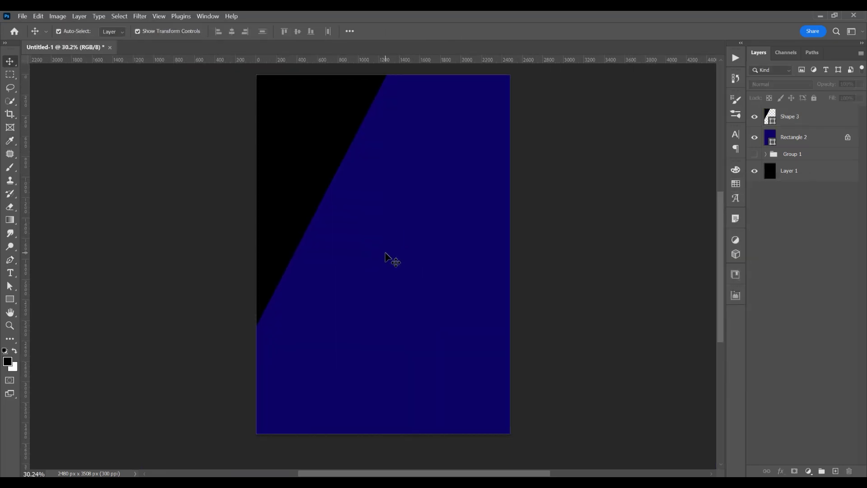
Step: Draw a second triangular shape in the canvas's lower-right corner with the Pen tool, its slanted edge facing the first triangle
key(p)
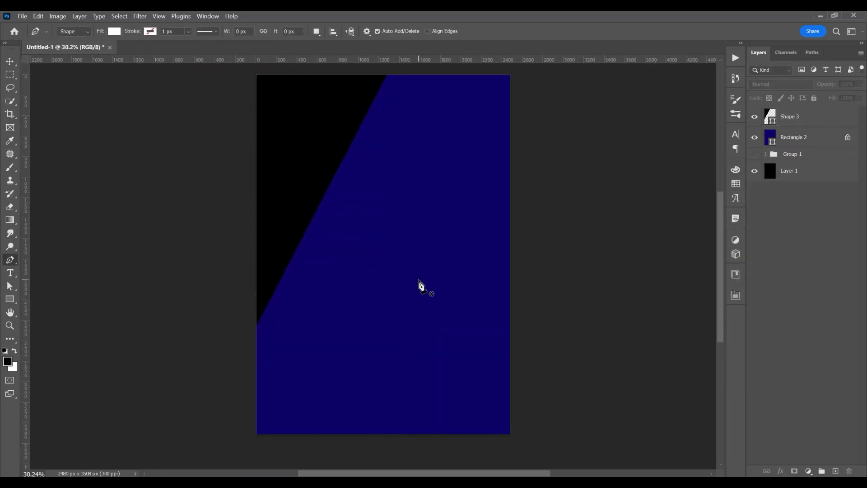
click(512, 434)
click(511, 169)
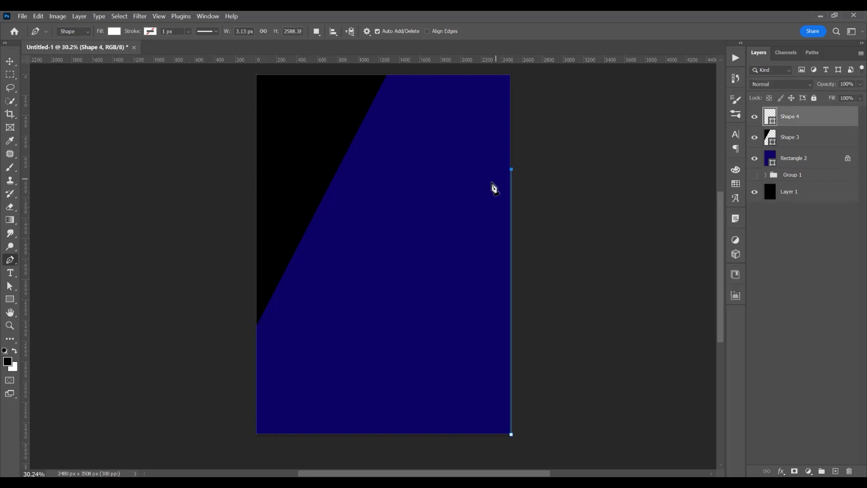
click(362, 435)
key(v)
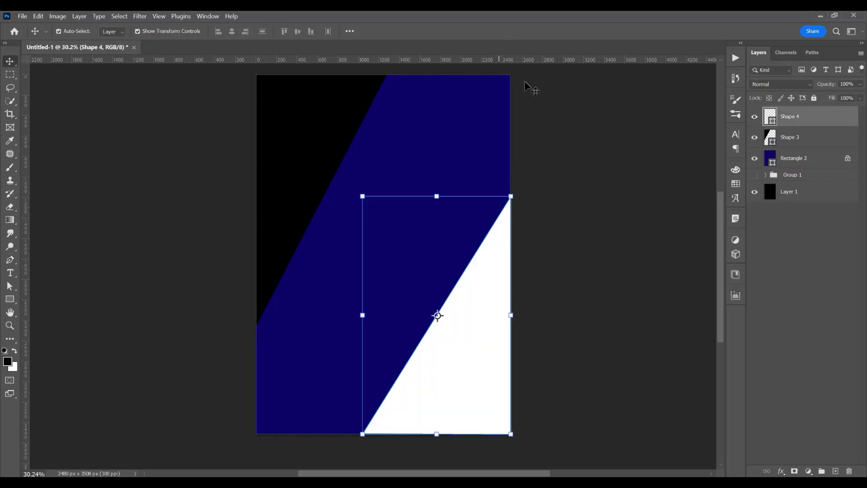
Step: Set the lower-right triangle's fill colour to black and deselect the shape
double_click(772, 118)
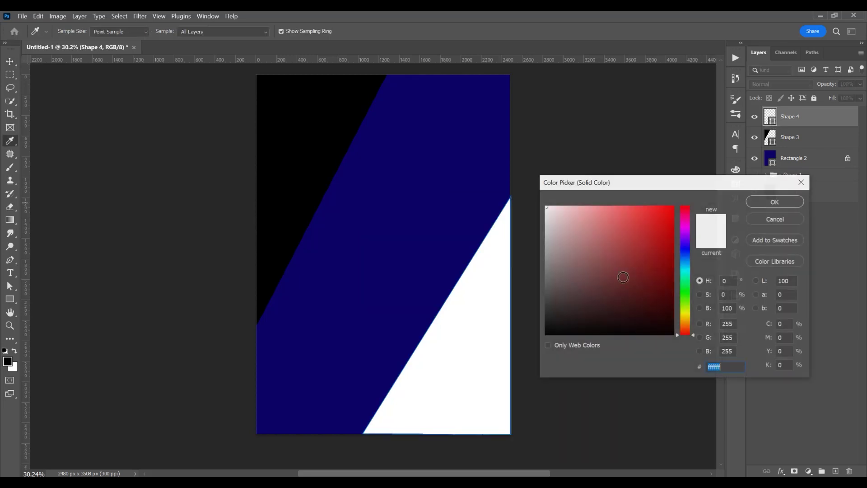
click(404, 401)
click(797, 207)
click(633, 296)
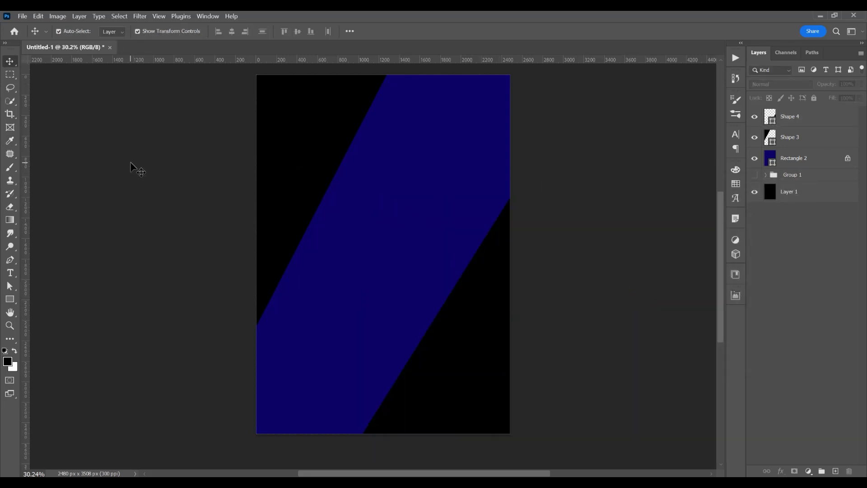
Step: Place the image img-2.jpg from the Tutorial folder as an embedded object in the poster
click(20, 17)
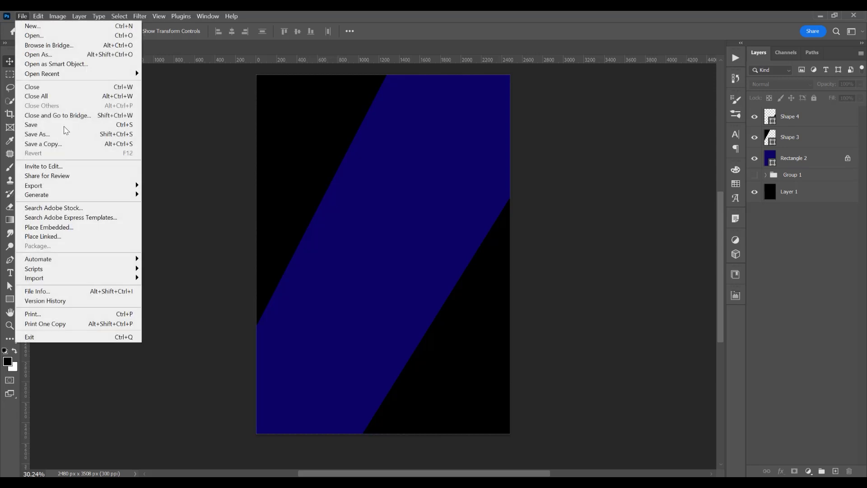
click(48, 226)
click(292, 95)
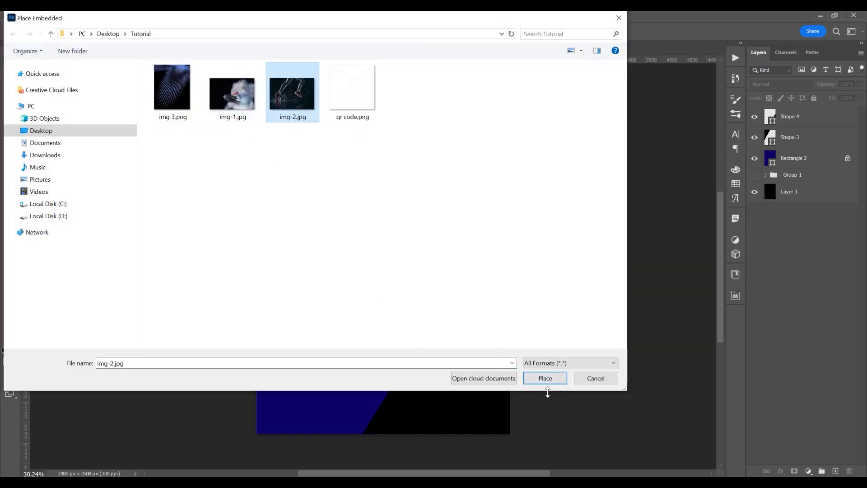
click(546, 380)
key(Return)
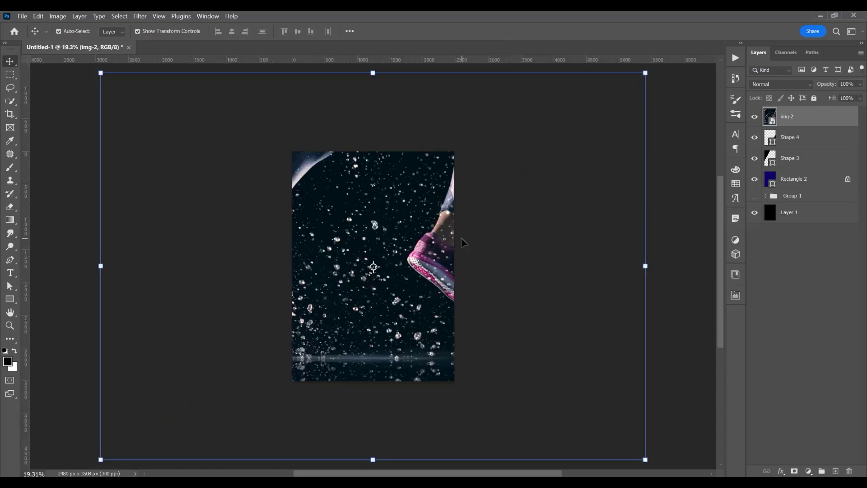
Step: Scale down the img-2 image and move it to the top of the canvas, offset past the left edge
key(ctrl+t)
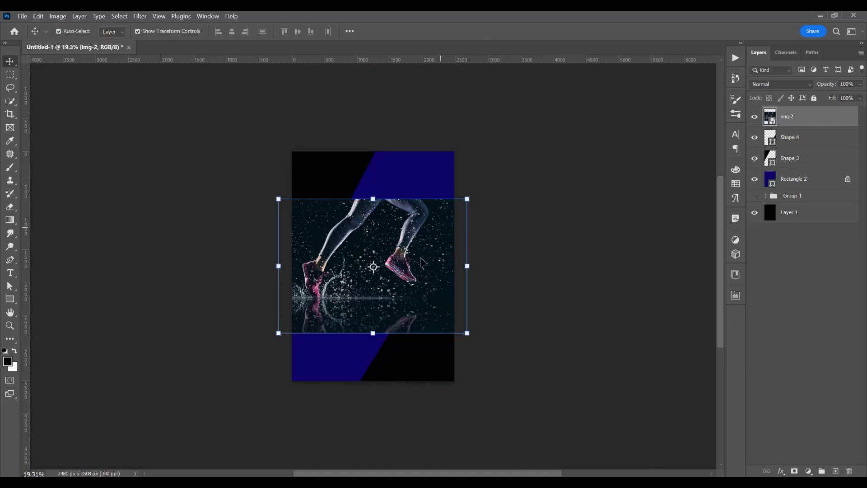
drag(402, 270, 381, 227)
scroll(333, 215, up, 5)
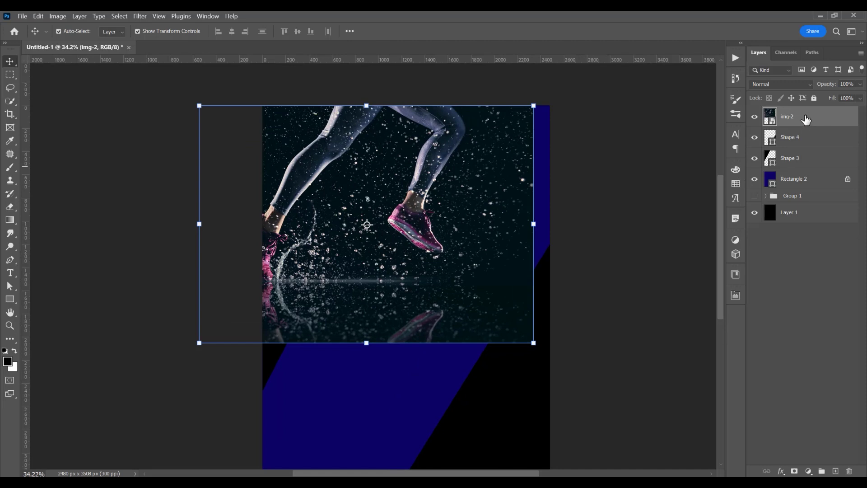
Step: Lower img-2's opacity to 50% and shrink and shift the image so the running legs fit over the upper-left triangle
key(5)
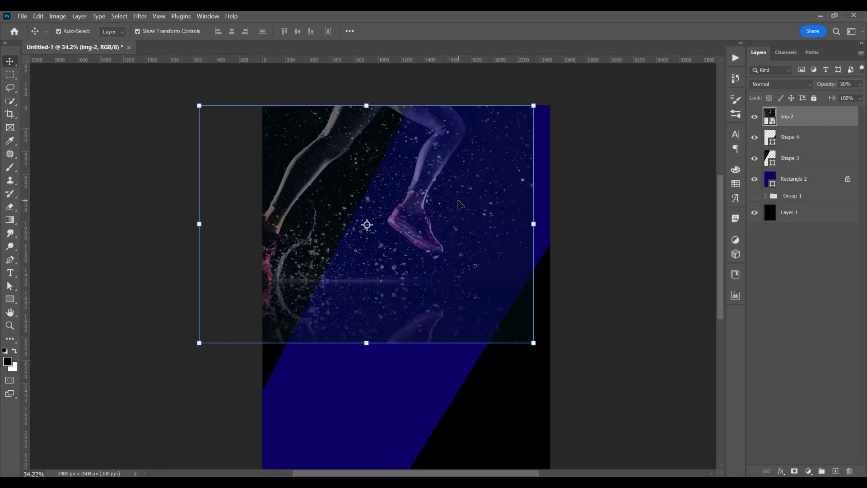
key(ctrl+t)
drag(533, 342, 477, 302)
drag(432, 260, 451, 260)
drag(497, 302, 472, 286)
key(Return)
scroll(463, 253, up, 2)
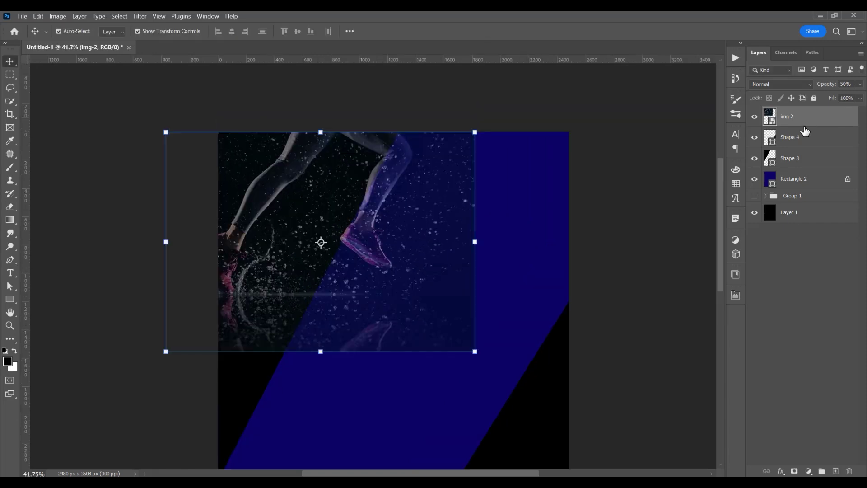
Step: Restore img-2's opacity to 100% and clip the image to the upper-left triangle, Shape 3
key(0)
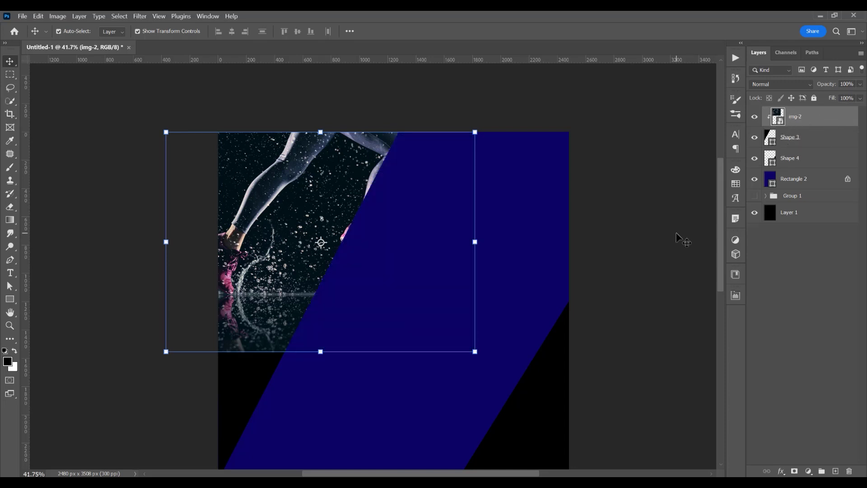
click(637, 217)
Step: Duplicate img-2 as an unclipped layer on top and select the subject in the copy
click(795, 119)
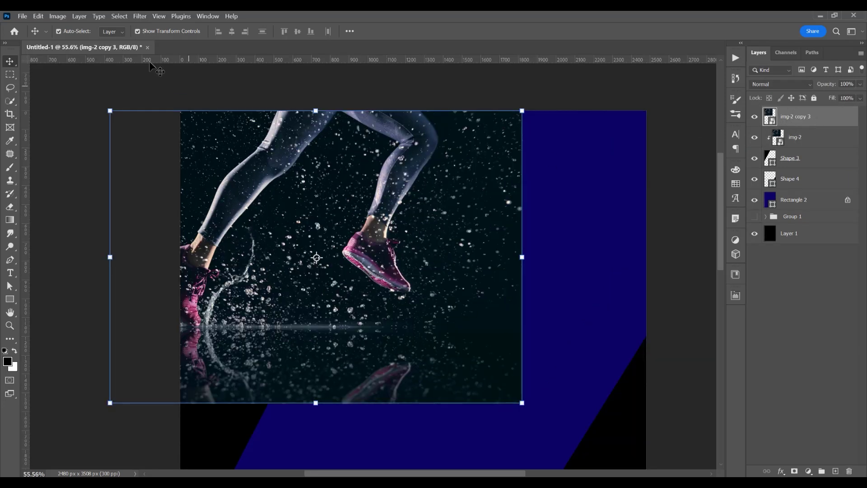
click(119, 16)
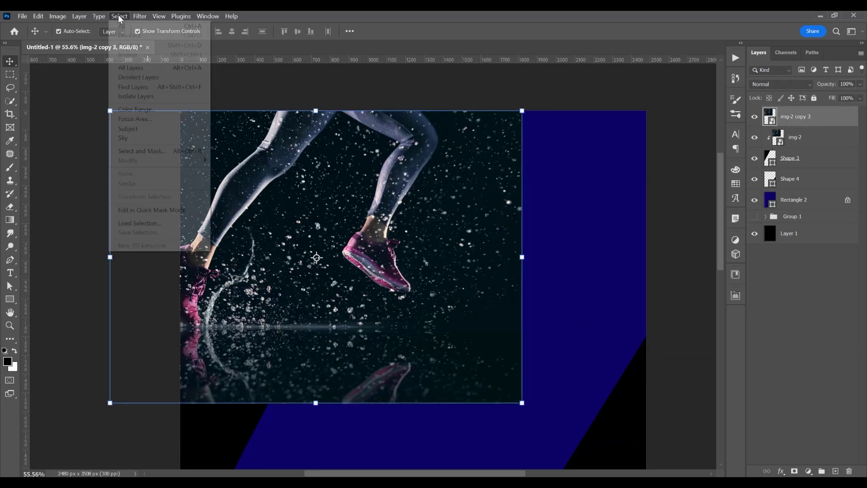
click(141, 129)
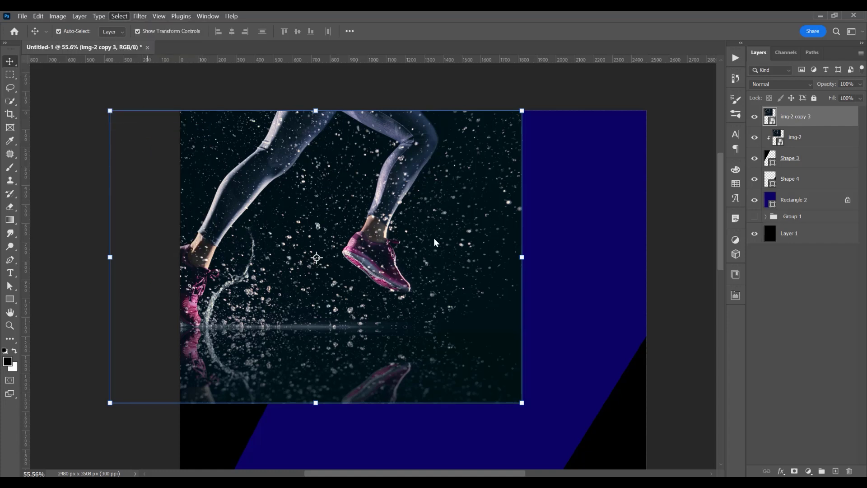
scroll(396, 232, up, 6)
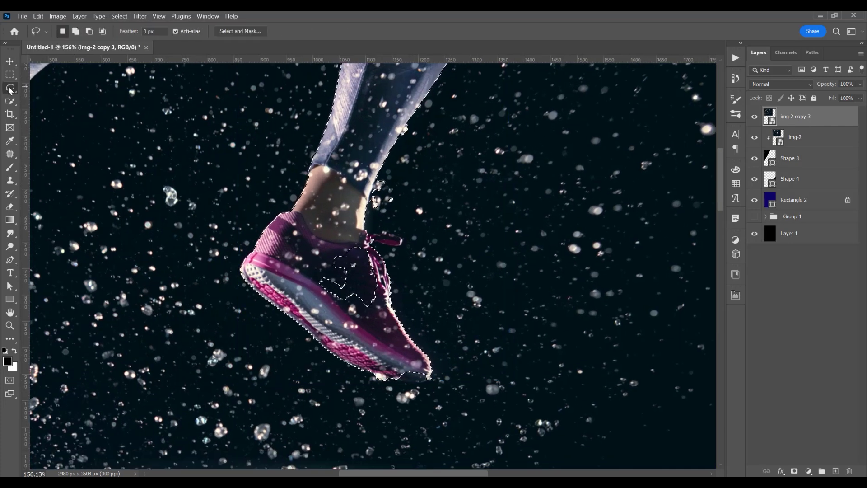
Step: Refine the front leg's selection with the Lasso tool, adding the shoe's toe and removing the water droplets beside the ankle
right_click(9, 88)
click(75, 88)
scroll(321, 320, up, 5)
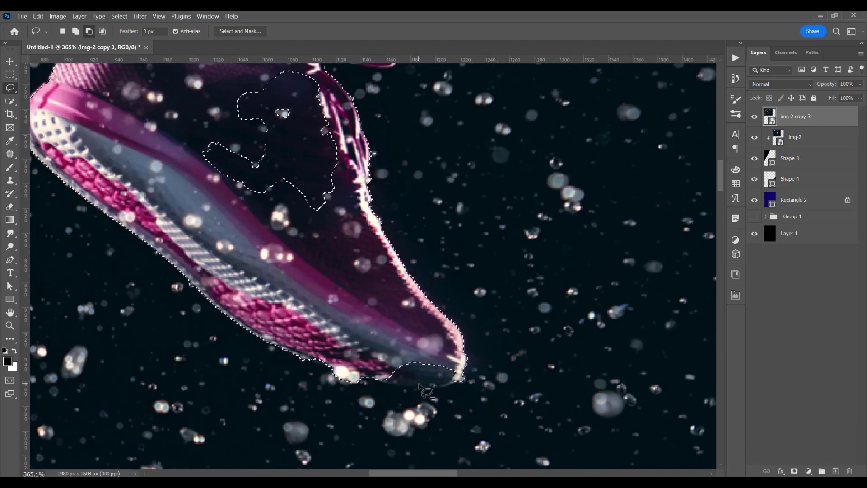
mouse_move(362, 379)
mouse_down()
mouse_move(429, 391)
mouse_move(446, 389)
mouse_move(463, 381)
mouse_up()
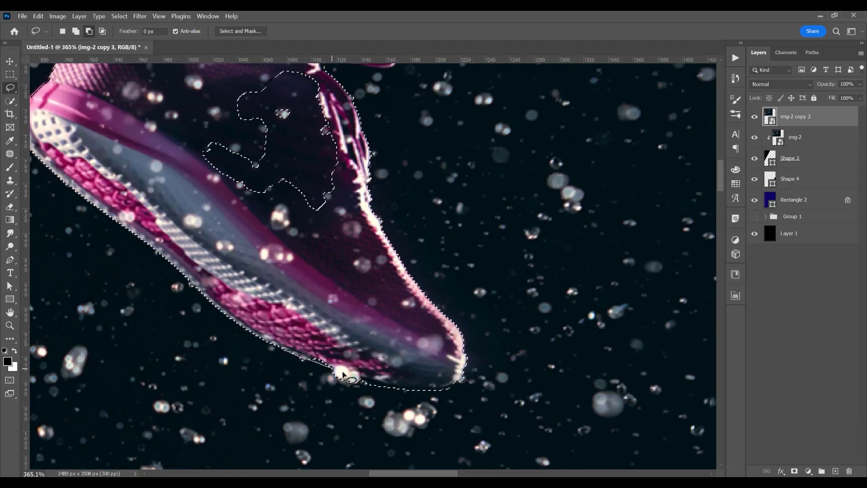
scroll(305, 355, up, 5)
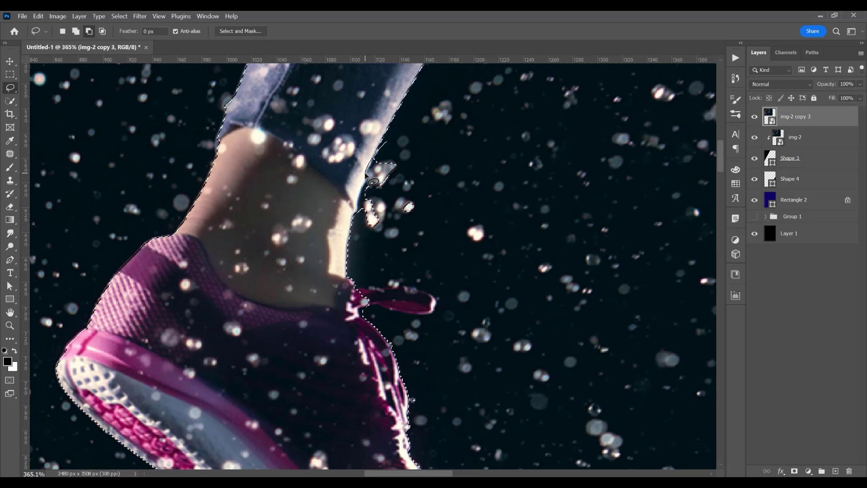
mouse_move(366, 173)
mouse_down()
mouse_move(360, 238)
mouse_move(394, 243)
mouse_move(448, 209)
mouse_move(439, 137)
mouse_move(384, 142)
mouse_up()
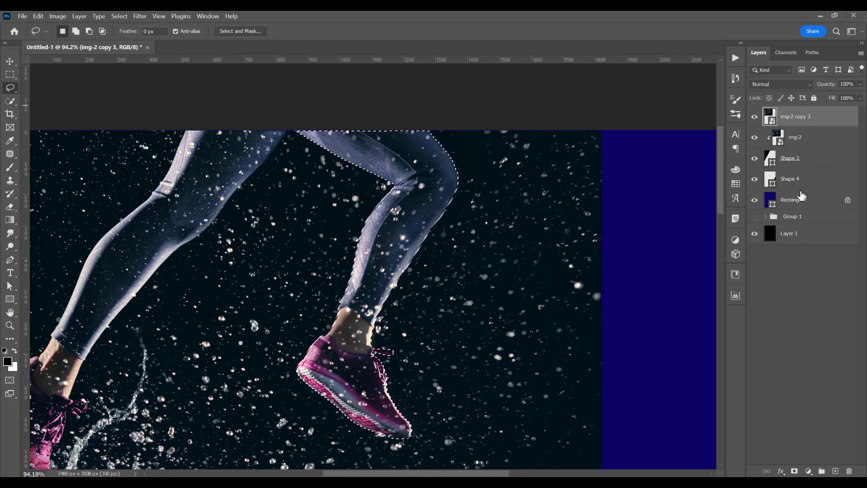
Step: Mask the img-2 copy to the leg selection and toggle the layer's visibility to compare the result
click(795, 472)
scroll(454, 163, down, 3)
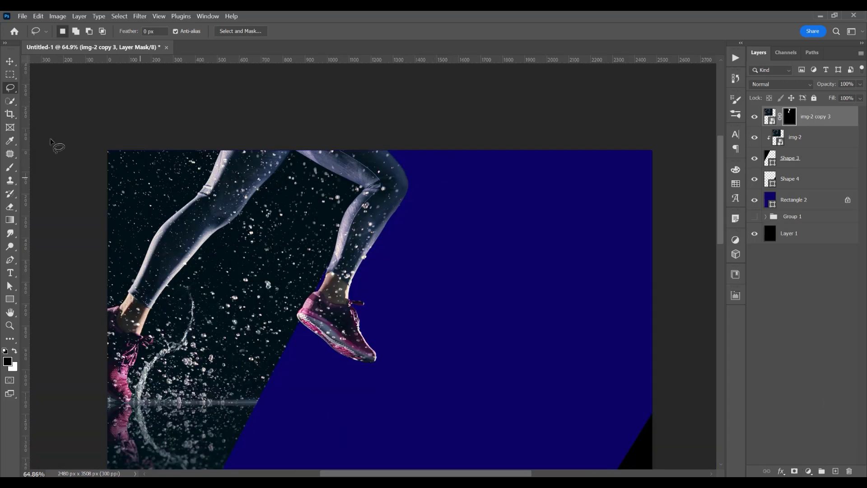
click(10, 61)
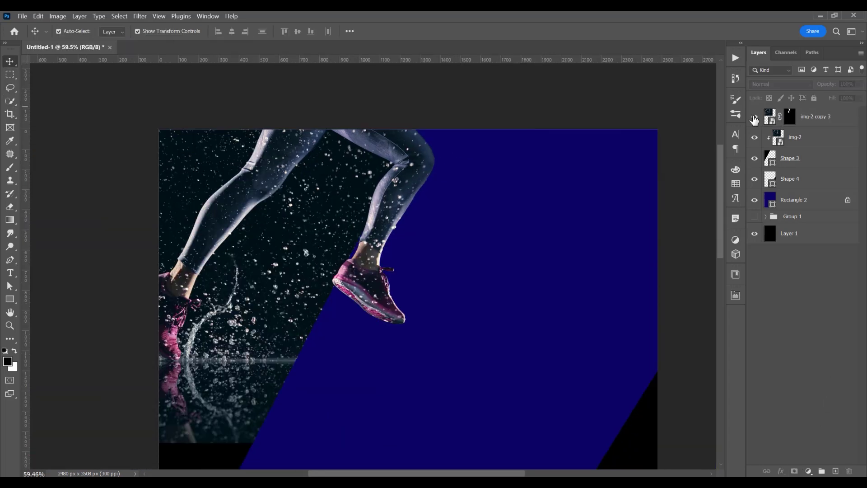
click(755, 117)
click(755, 117)
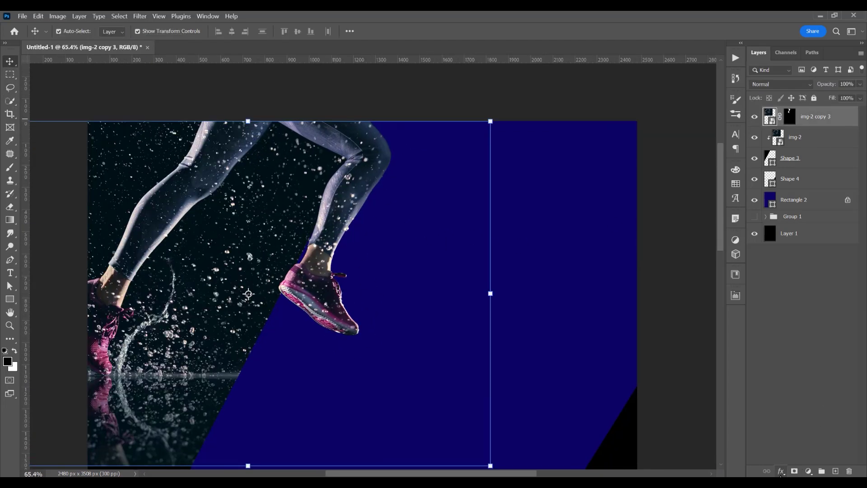
Step: Add a drop shadow to img-2 copy 3 with 95% opacity, 129° angle and 9 px distance, and increase its size
click(781, 472)
click(794, 466)
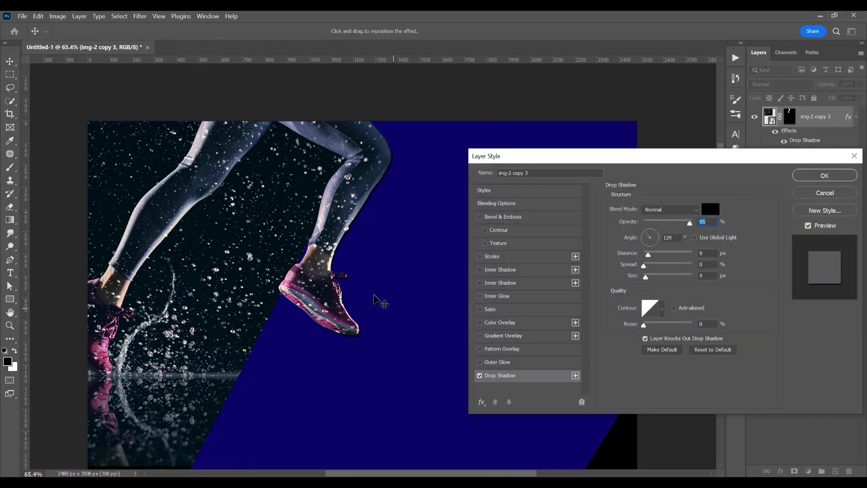
drag(646, 277, 654, 276)
key(Return)
scroll(492, 108, down, 2)
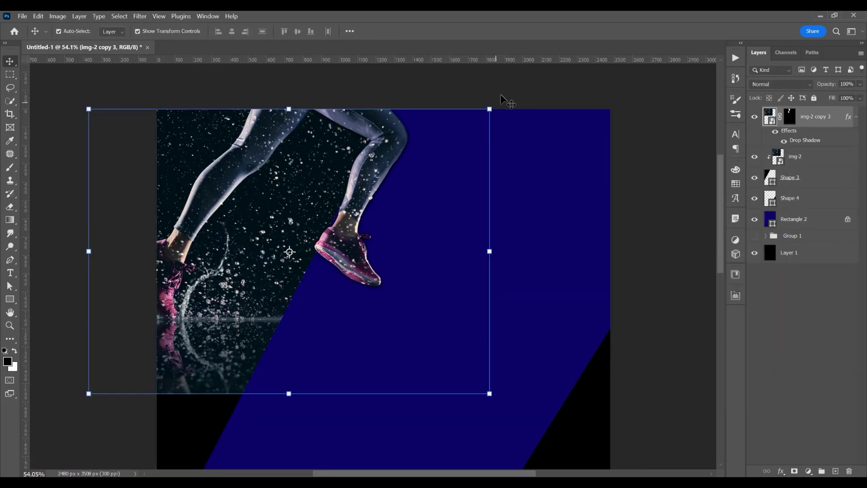
click(502, 98)
Step: Duplicate img-2, clip the copy to Shape 3, and move the original down to fill the triangle's empty lower part
drag(300, 307, 355, 236)
scroll(205, 236, down, 2)
scroll(311, 303, up, 2)
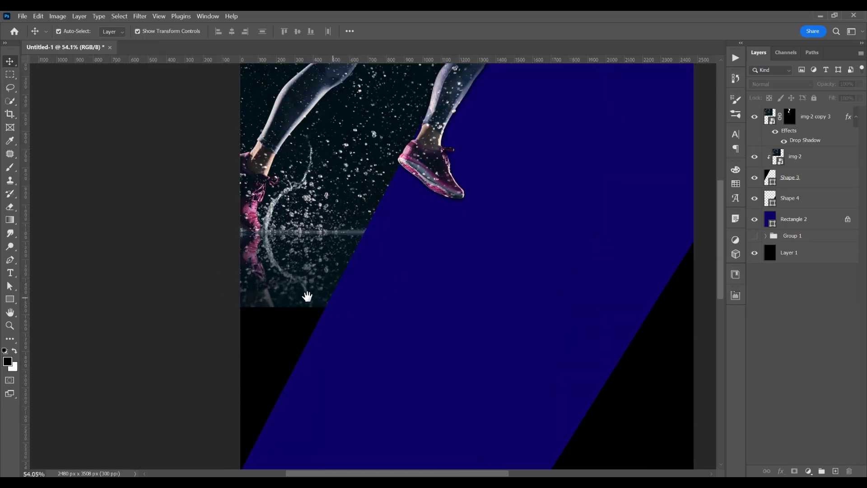
scroll(307, 295, down, 1)
click(226, 317)
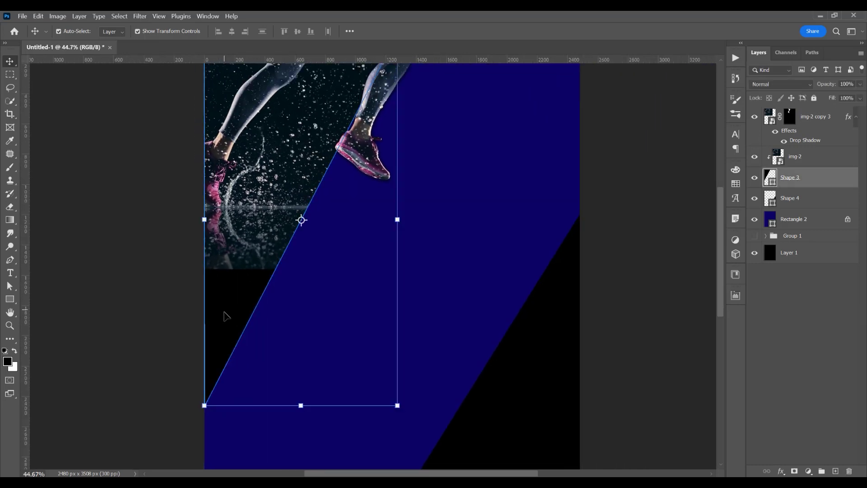
click(276, 263)
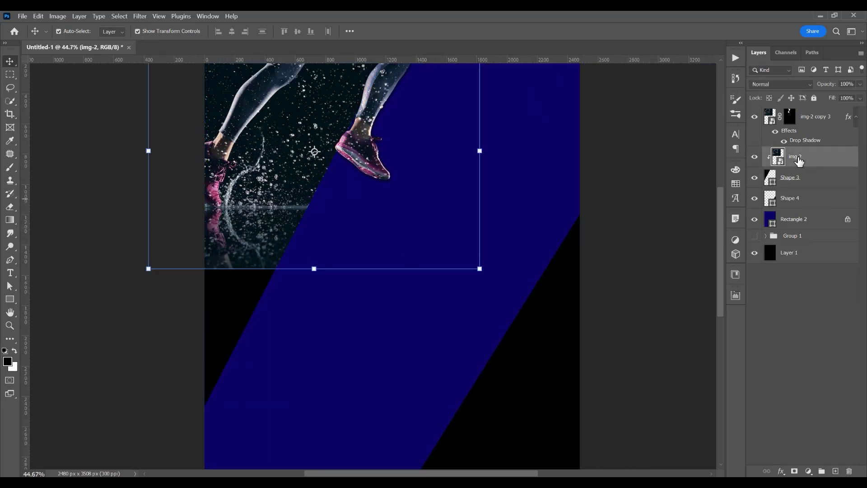
key(ctrl+j)
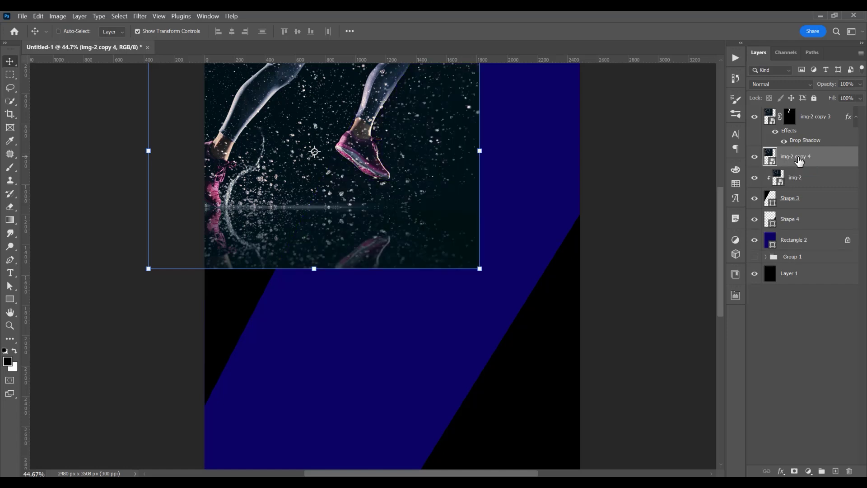
alt+click(783, 166)
click(812, 181)
drag(450, 232, 398, 369)
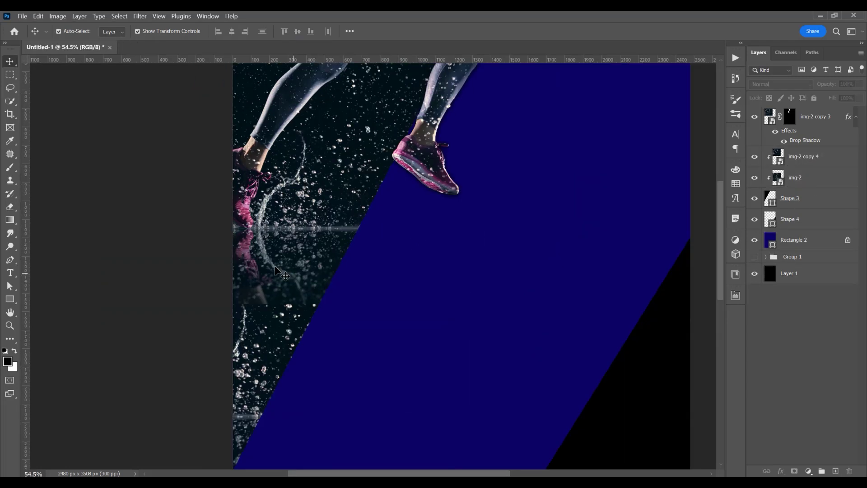
Step: Add a layer mask to img-2 copy 4 and fade its lower edge with upward black-to-transparent linear gradients at 30% opacity
click(279, 270)
click(755, 157)
click(755, 157)
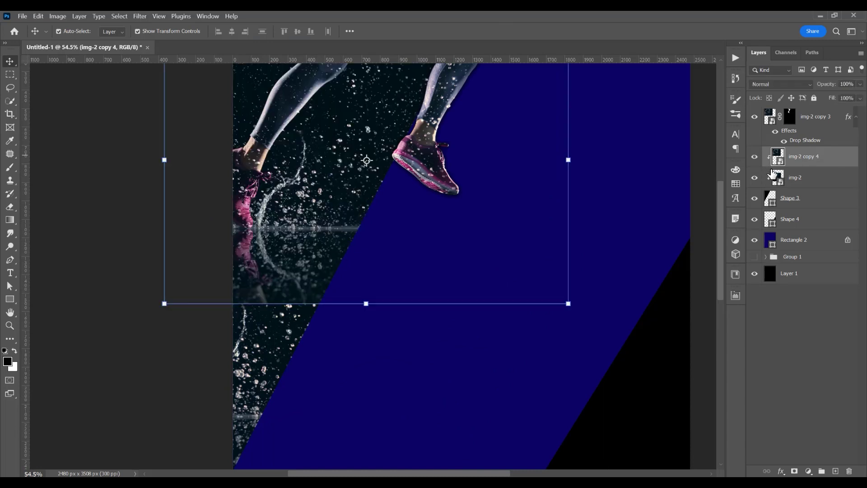
click(795, 472)
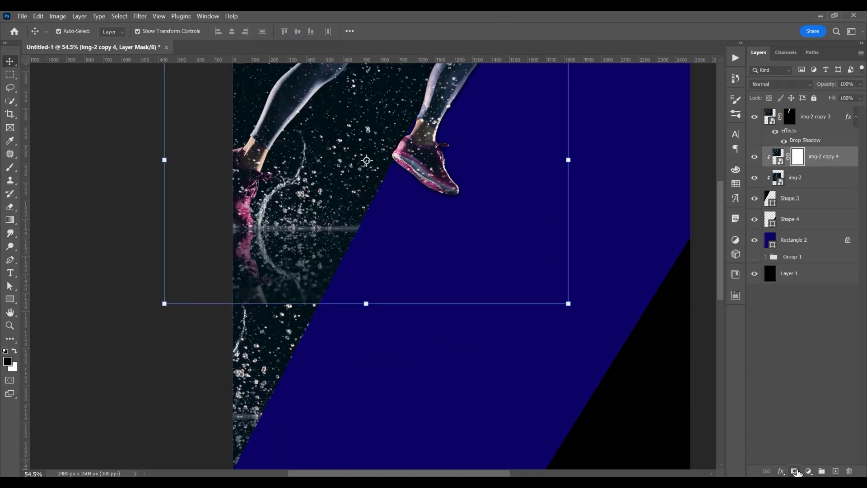
click(178, 357)
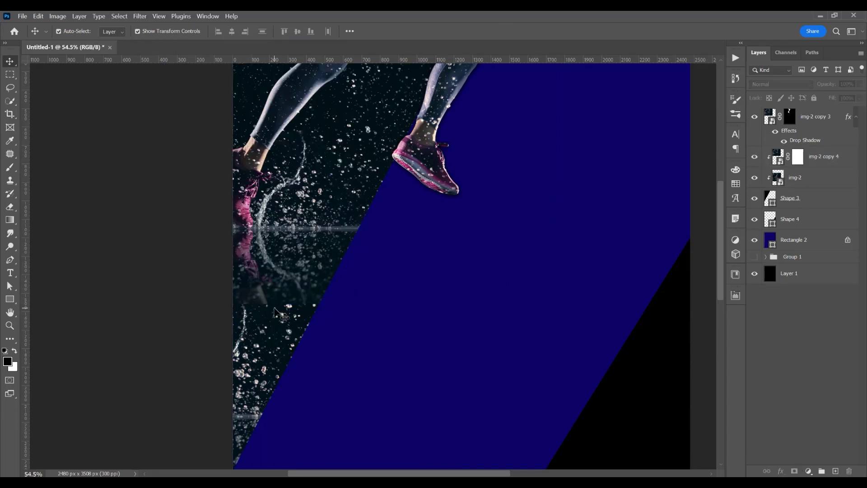
key(g)
click(798, 157)
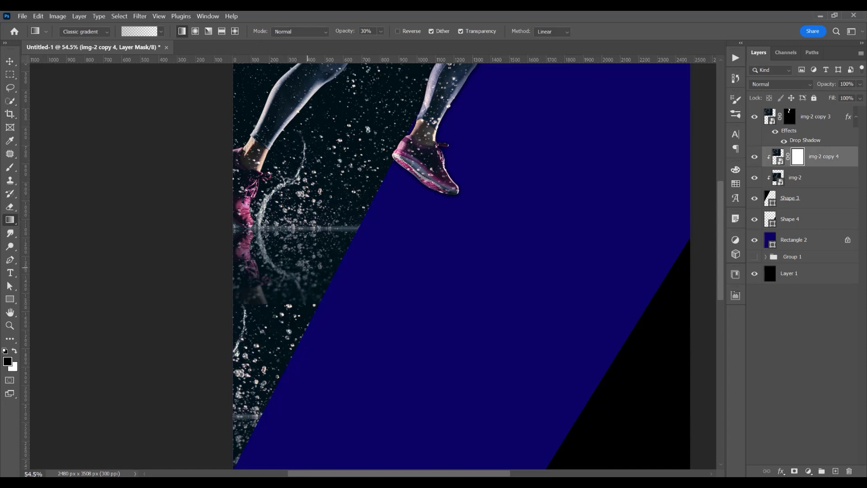
drag(267, 335, 268, 268)
drag(275, 306, 273, 236)
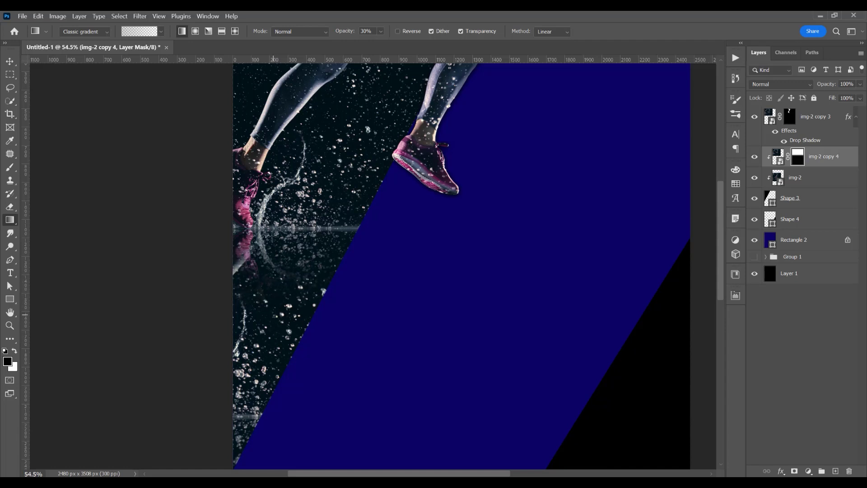
Step: Lower the opacity of the original img-2 layer to 50%
click(798, 195)
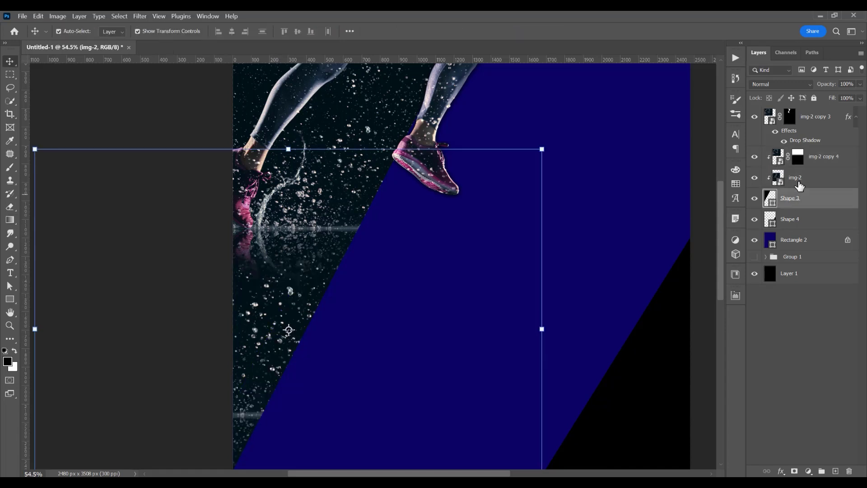
click(798, 182)
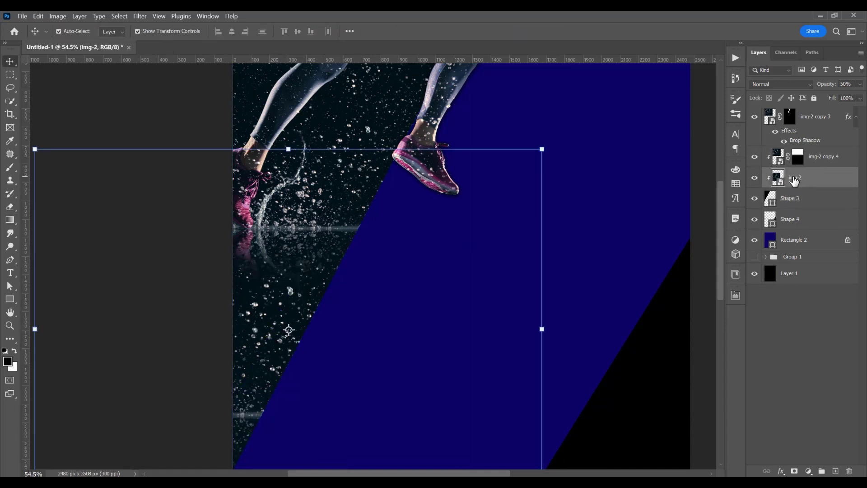
key(ctrl+0)
Step: Add a drop shadow to Shape 3 with 95% opacity, 129° angle and 29 px size, and increase its distance
click(789, 200)
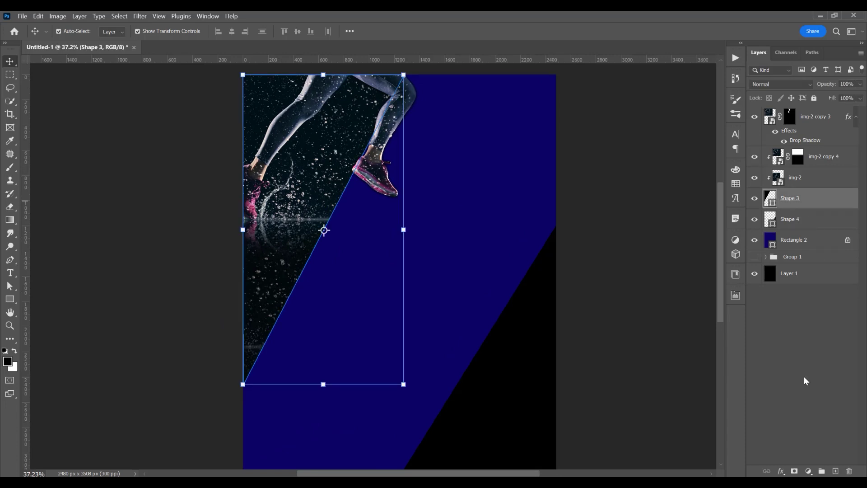
click(781, 471)
click(809, 468)
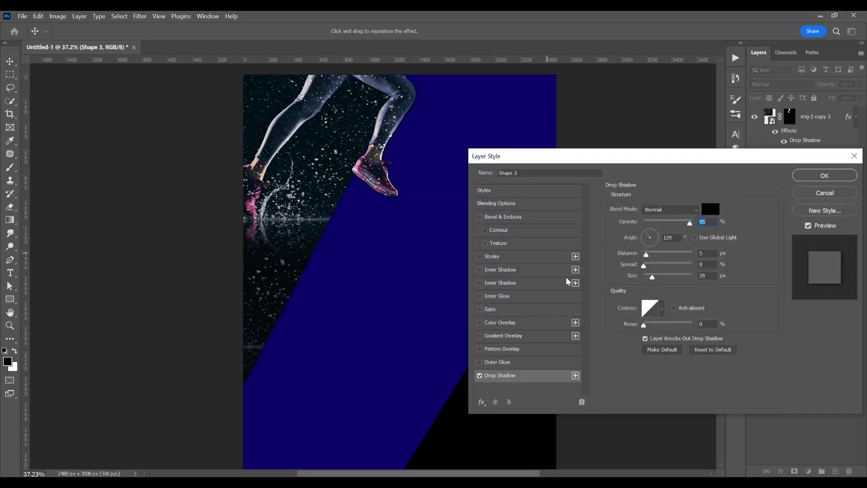
drag(646, 256, 650, 257)
key(Return)
click(646, 275)
Step: Place img-1.jpg as an embedded image and scale it down to slightly wider than the poster
scroll(642, 273, down, 2)
drag(455, 276, 377, 245)
scroll(337, 192, down, 1)
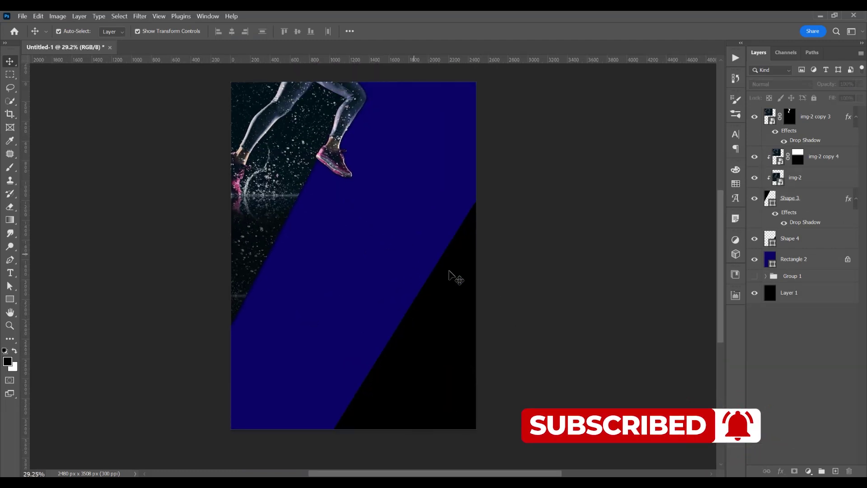
click(443, 397)
click(547, 316)
click(22, 16)
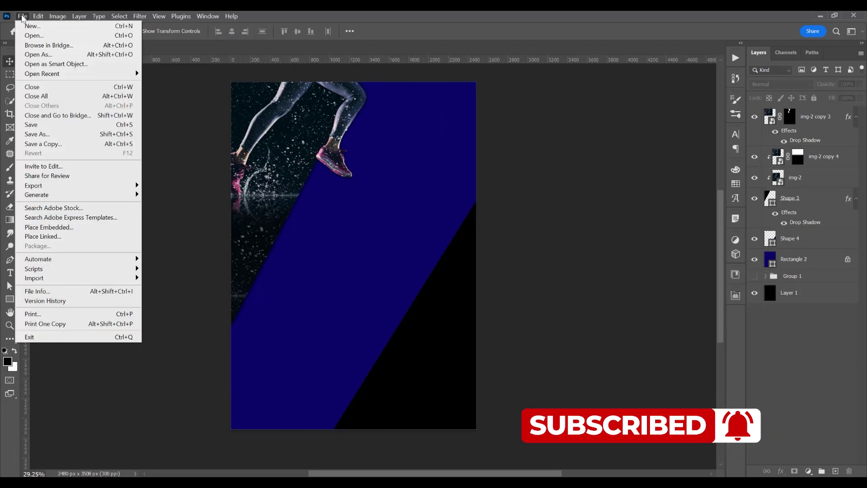
click(136, 228)
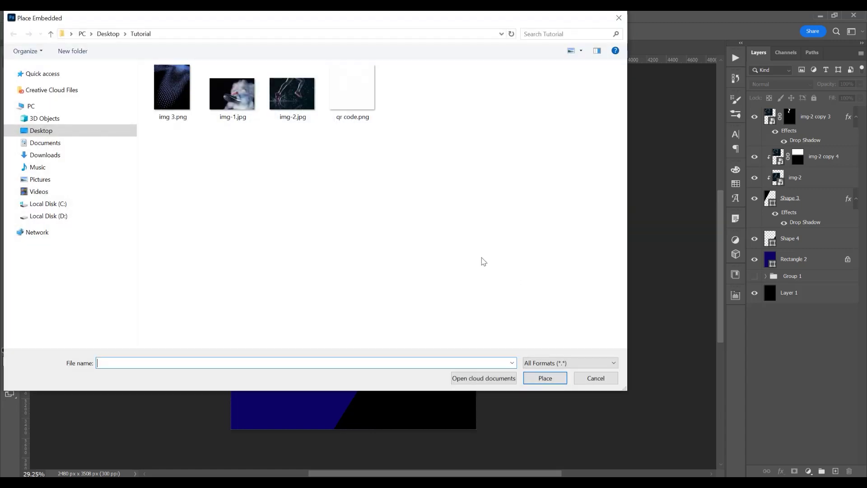
click(546, 380)
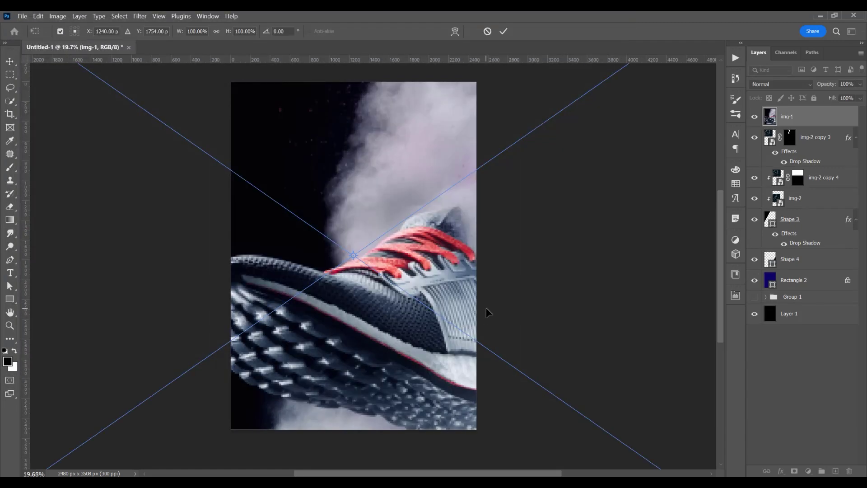
drag(653, 75, 468, 200)
key(Return)
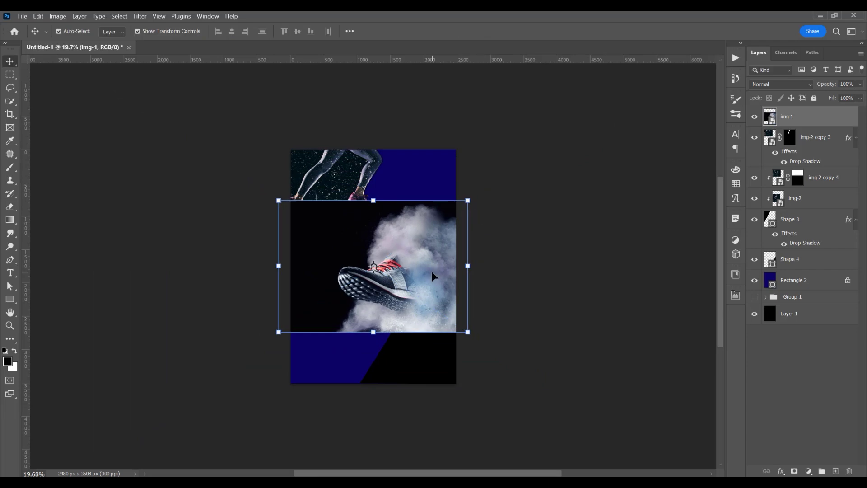
Step: Set img-1 to 50% opacity and move it down so the shoe overlaps the lower-right triangle's diagonal edge
key(5)
scroll(438, 316, up, 3)
drag(442, 312, 451, 363)
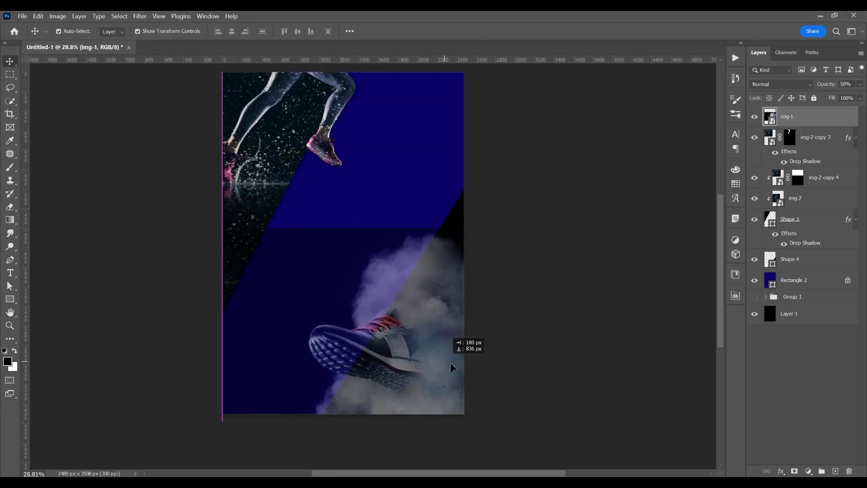
Step: Move img-1 directly above Shape 4, clip it to that shape and restore its opacity to 100%
scroll(404, 327, up, 2)
drag(786, 128, 780, 245)
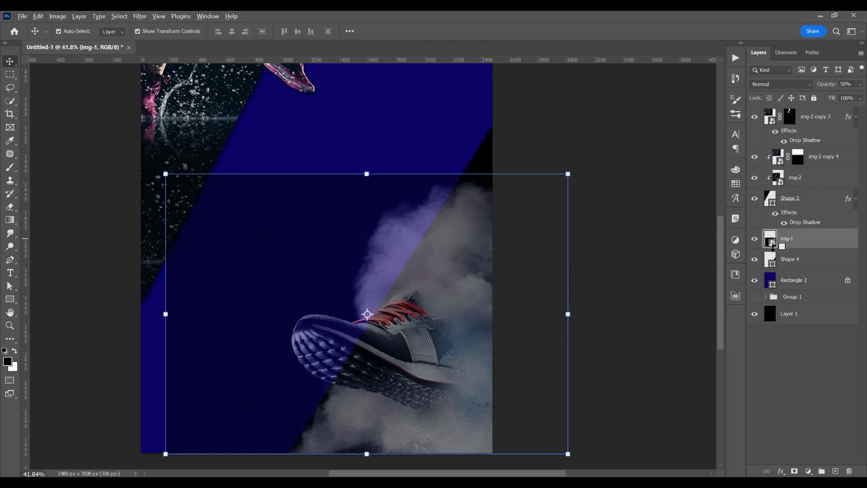
key(ctrl+alt+g)
key(0)
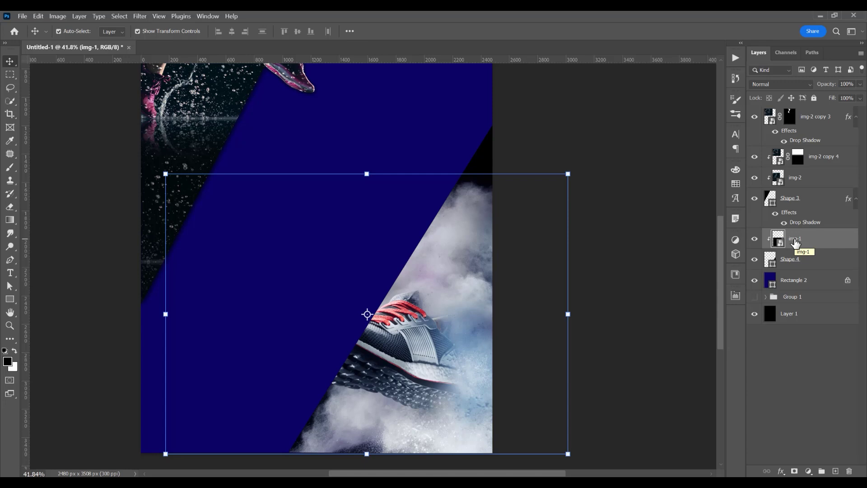
Step: Duplicate img-1 as an unclipped layer and select the shoe in the copy with Select Subject
key(ctrl+j)
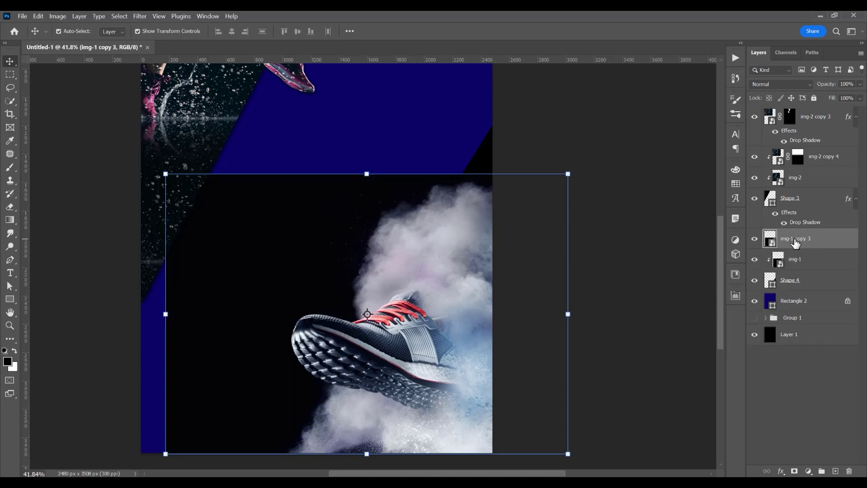
click(118, 16)
click(129, 129)
scroll(405, 277, up, 5)
click(643, 291)
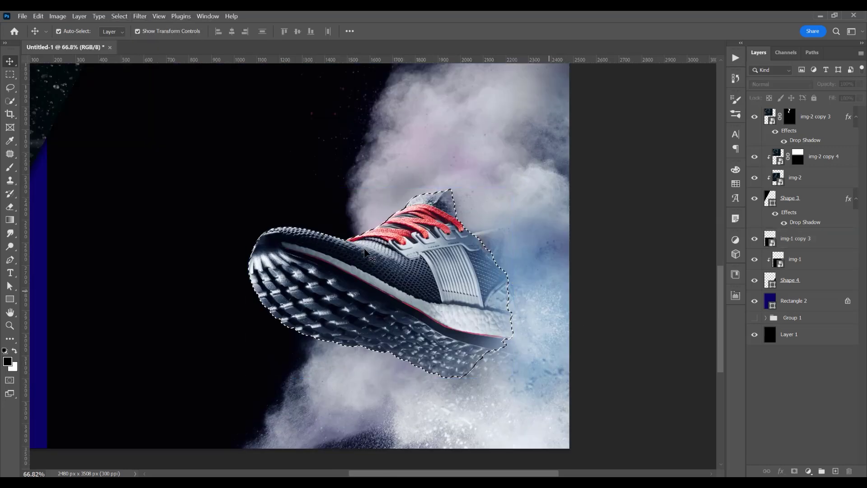
Step: Check the shoe selection's outline and mask img-1 copy 3 to it so the toe extends beyond the triangle
scroll(319, 222, up, 9)
scroll(406, 246, down, 2)
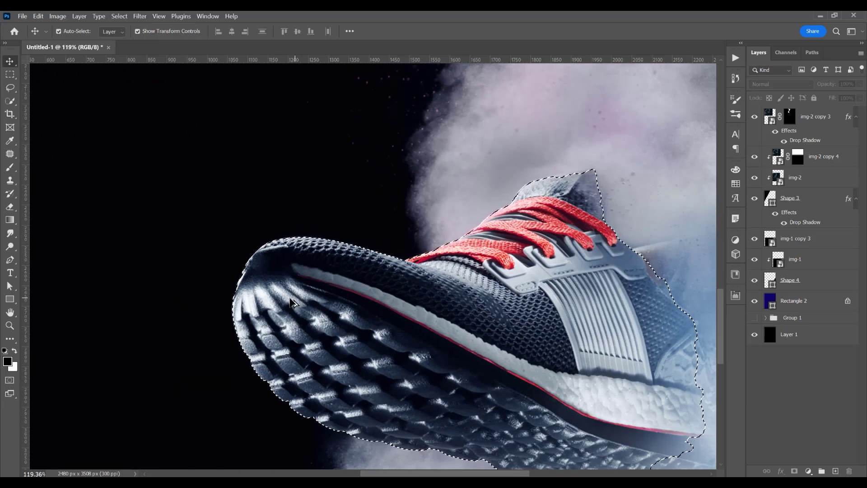
scroll(264, 264, up, 1)
scroll(376, 259, down, 5)
scroll(438, 229, up, 2)
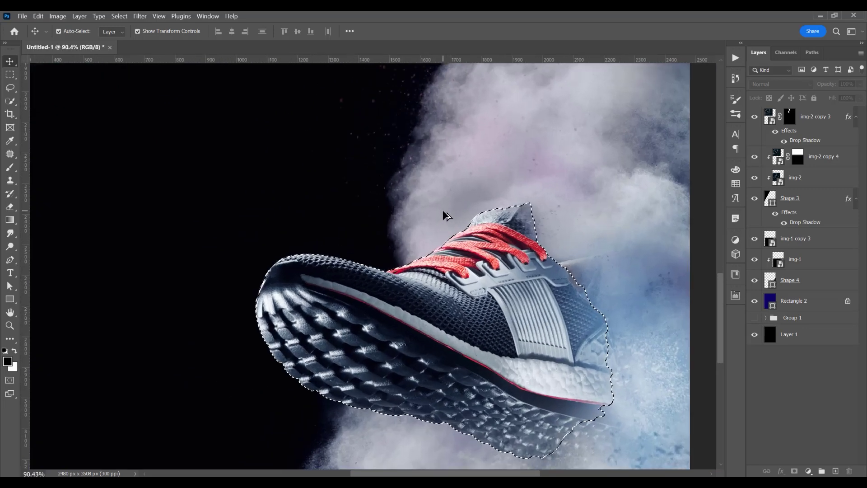
scroll(444, 215, down, 3)
drag(443, 215, 413, 240)
click(797, 238)
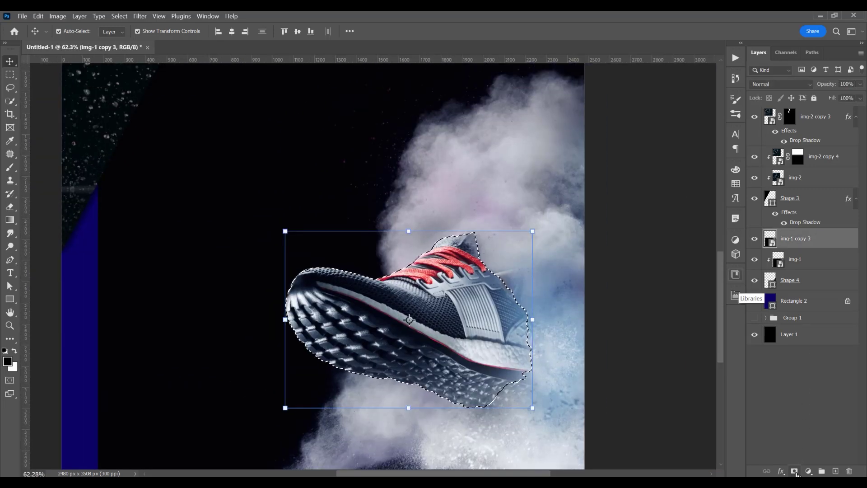
click(794, 471)
Step: Add a drop shadow to Shape 4 through its layer style
scroll(362, 282, down, 3)
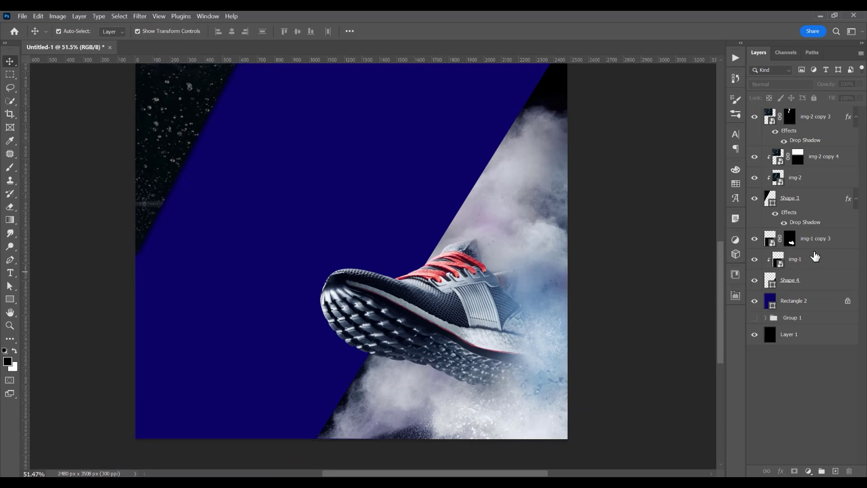
double_click(813, 280)
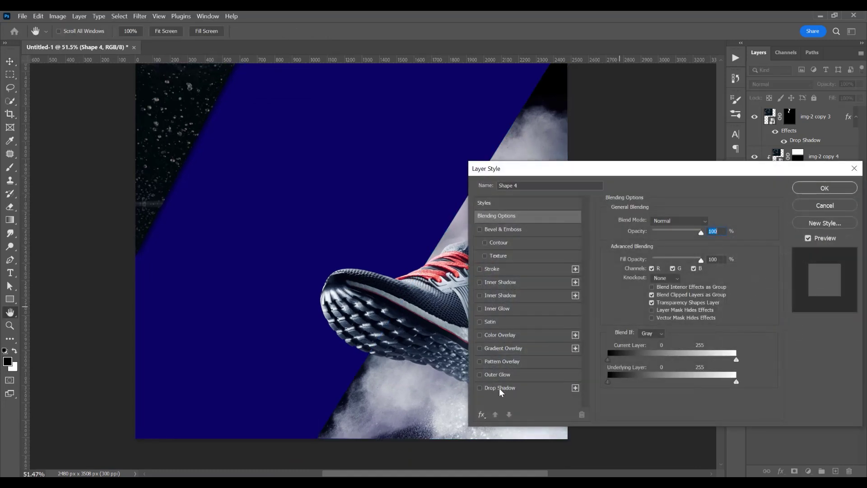
click(499, 389)
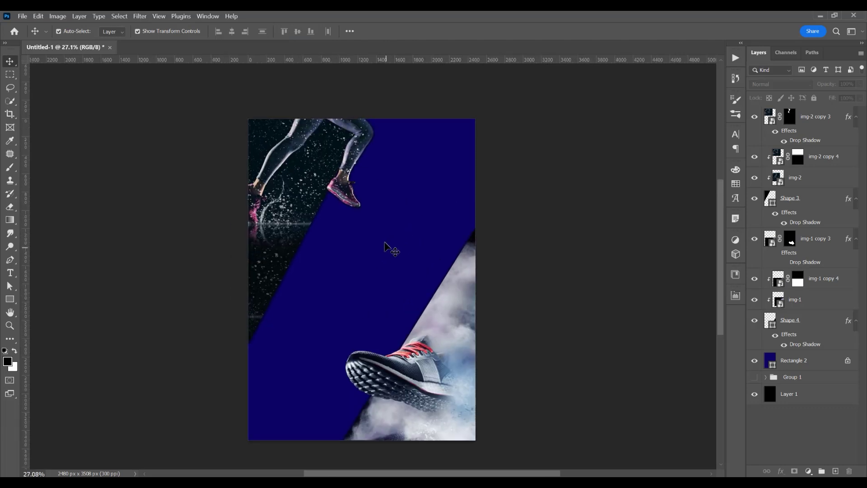
Step: Place img 3.png as an embedded image and move its layer directly above Rectangle 2
click(21, 17)
click(68, 228)
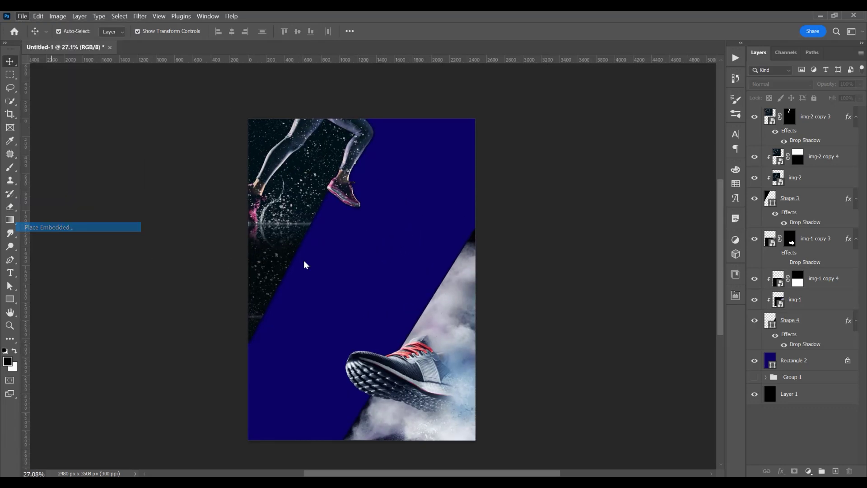
click(172, 90)
click(545, 379)
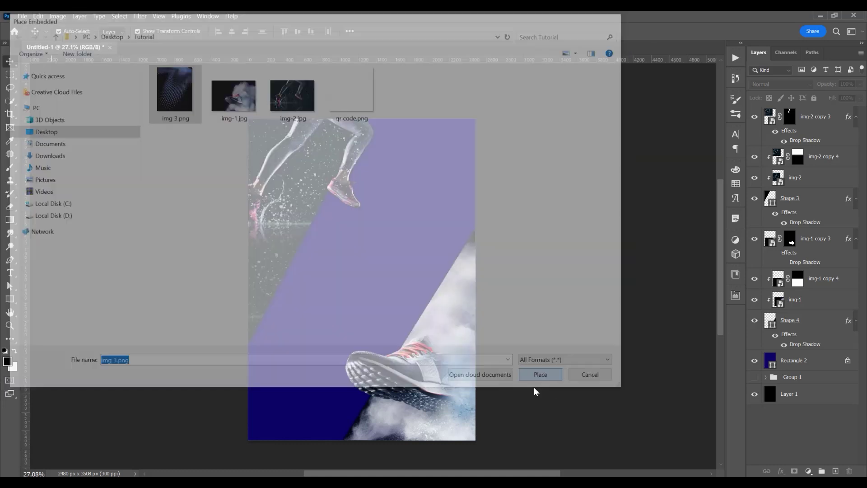
key(Return)
drag(788, 116, 795, 373)
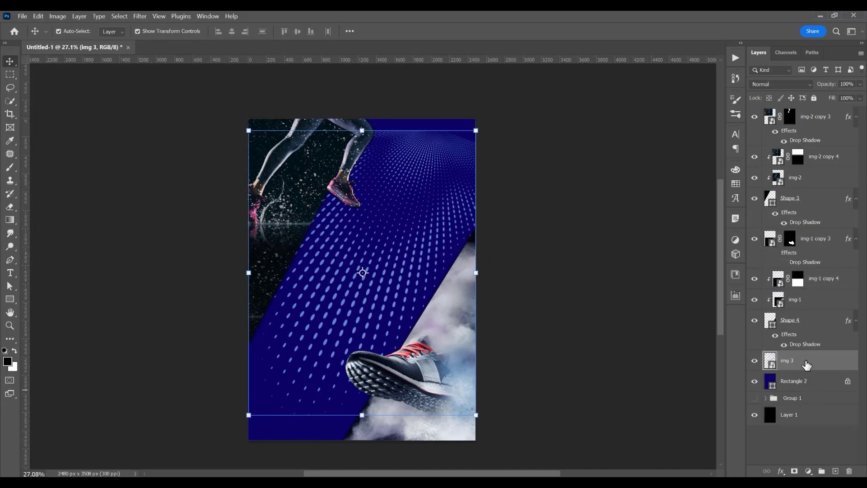
Step: Lower the img 3 dot pattern to 30% opacity and fade its upper part with a gradient on a layer mask
key(3)
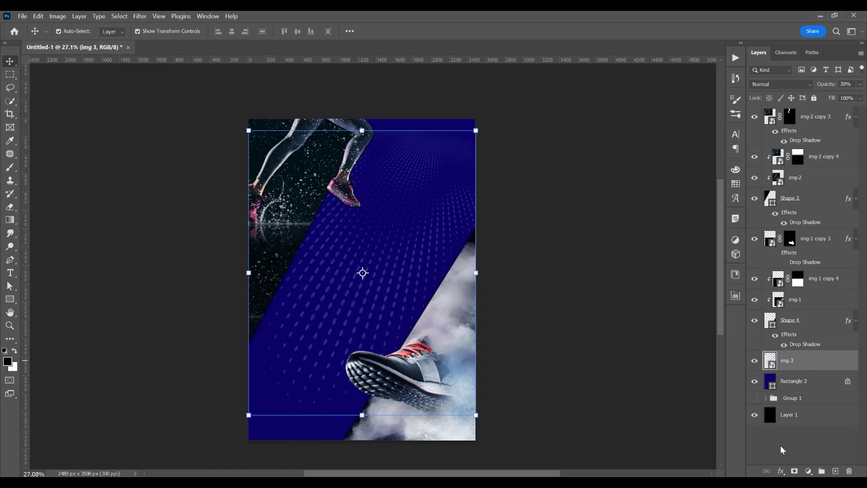
click(795, 471)
key(g)
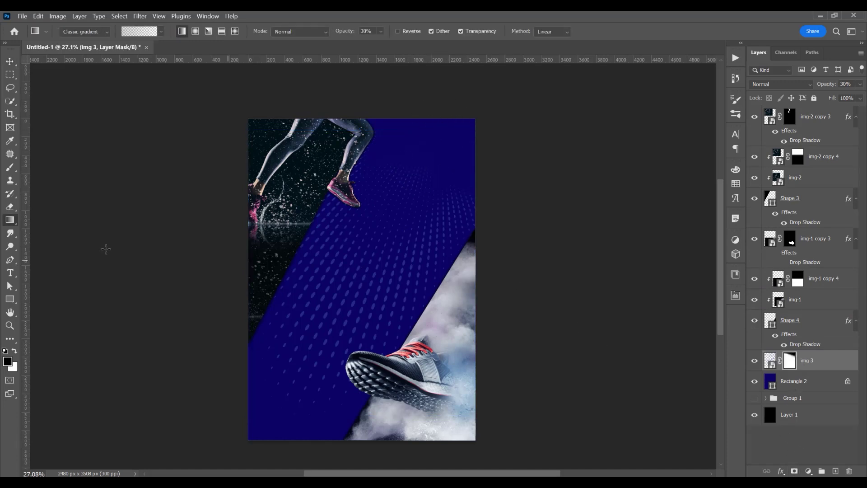
click(10, 62)
Step: Add a Hue/Saturation adjustment above all layers and colorize the poster blue with increased saturation
click(620, 290)
click(735, 243)
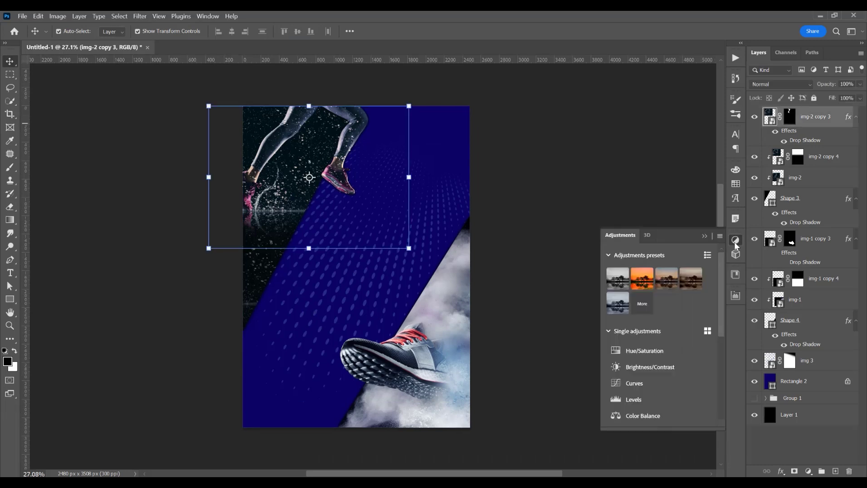
click(646, 351)
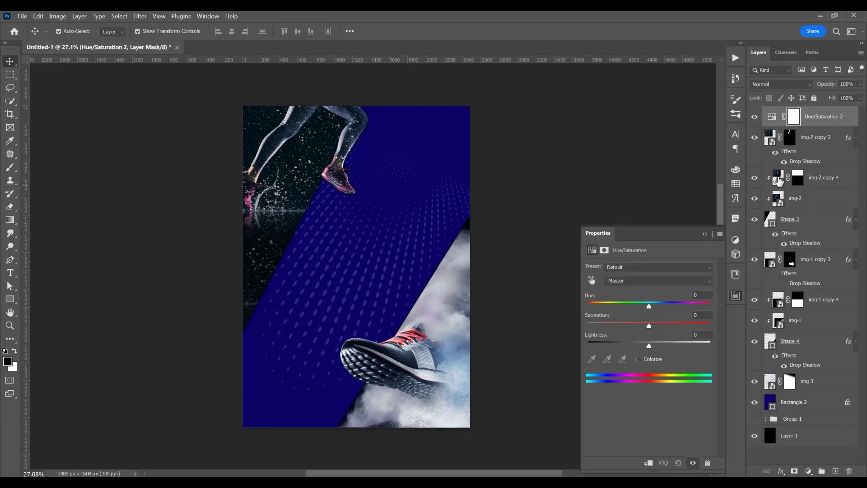
click(639, 360)
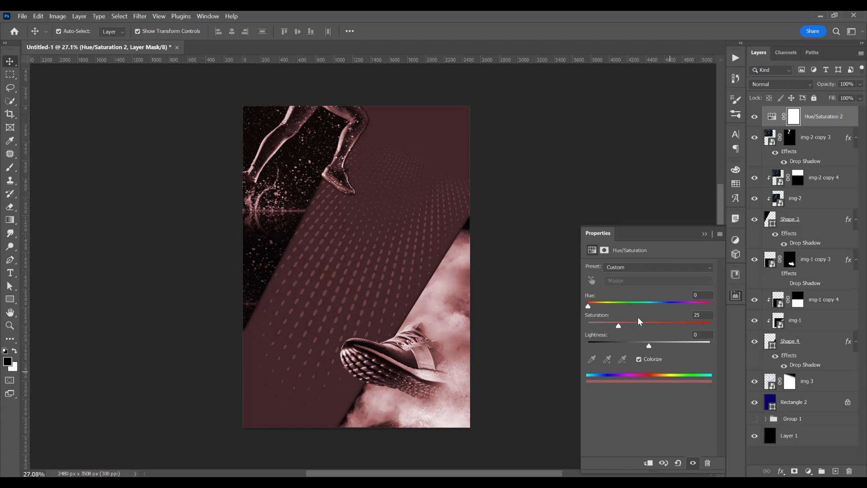
drag(588, 307, 671, 307)
drag(619, 326, 647, 327)
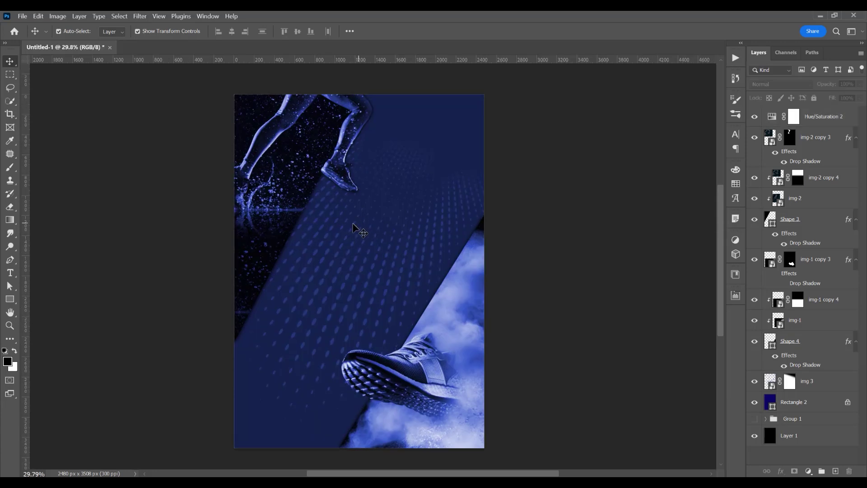
Step: Add the two-line horizontal headline "New collection" in the middle of the poster
click(10, 273)
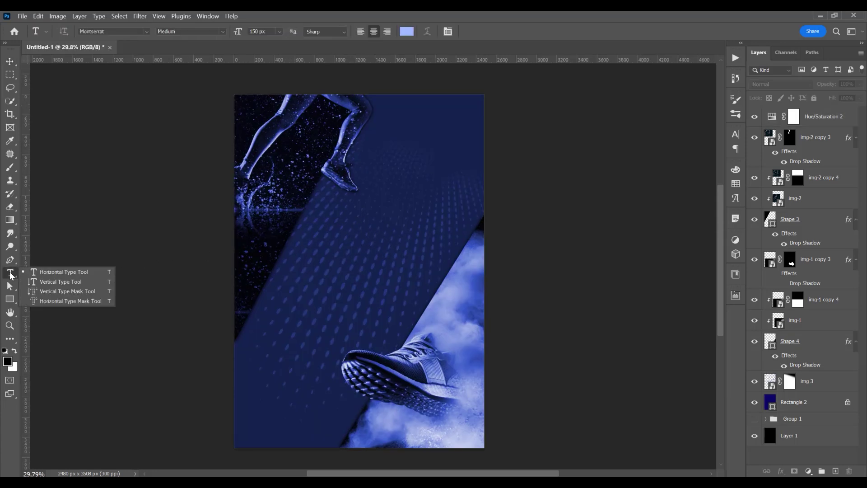
click(47, 273)
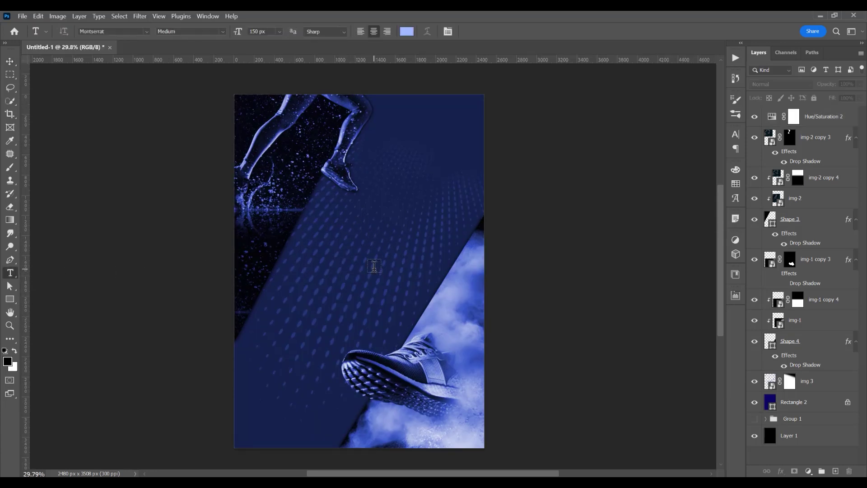
click(311, 246)
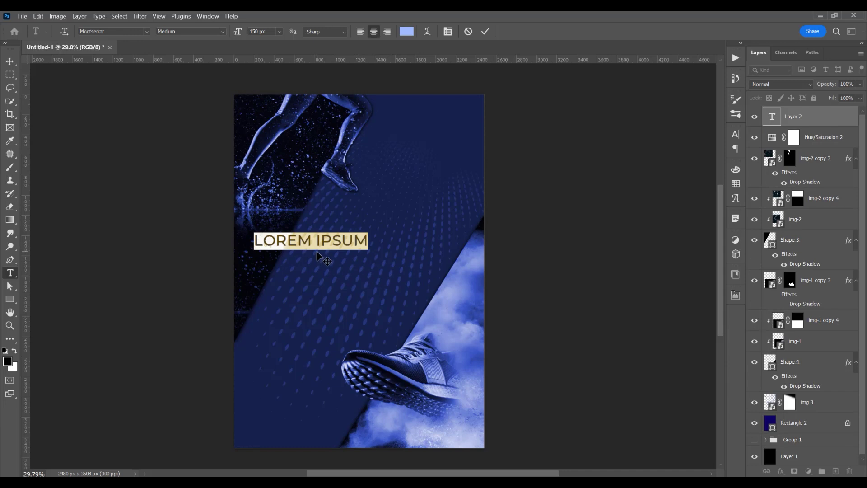
text(NEW)
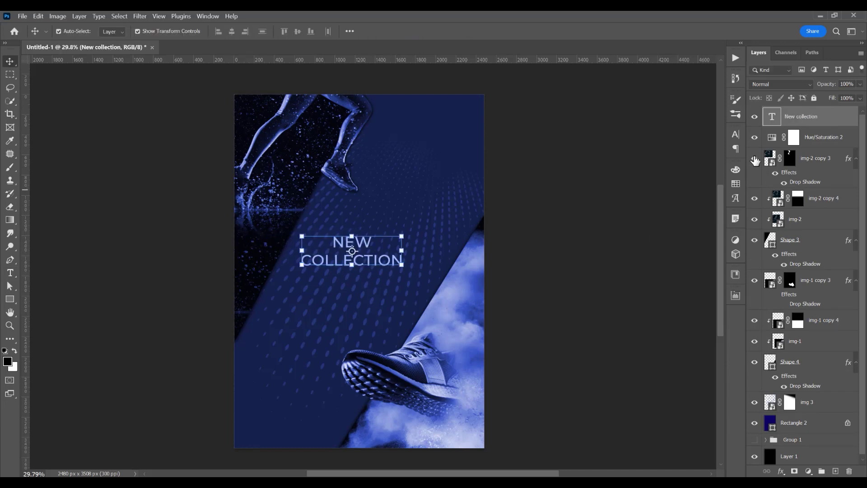
Step: Format the headline in Montserrat Black at 260 px and colour it white (ffffff)
click(736, 134)
click(719, 150)
click(705, 288)
click(709, 193)
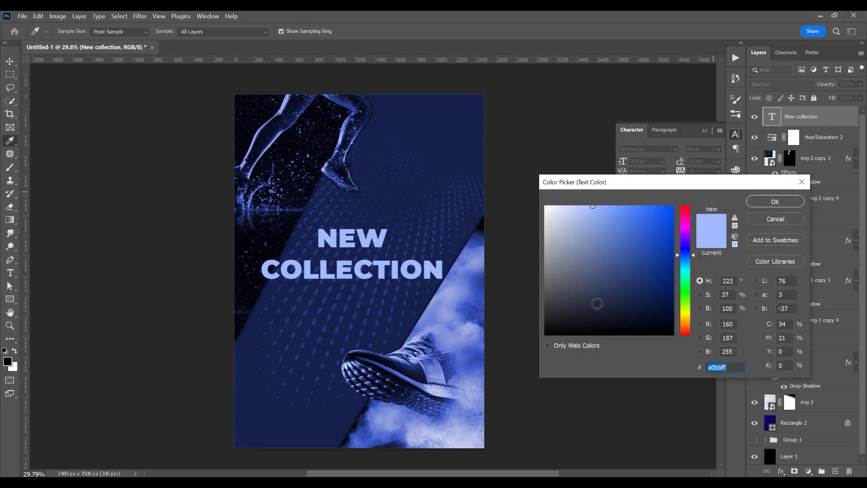
text(ffffff)
key(Return)
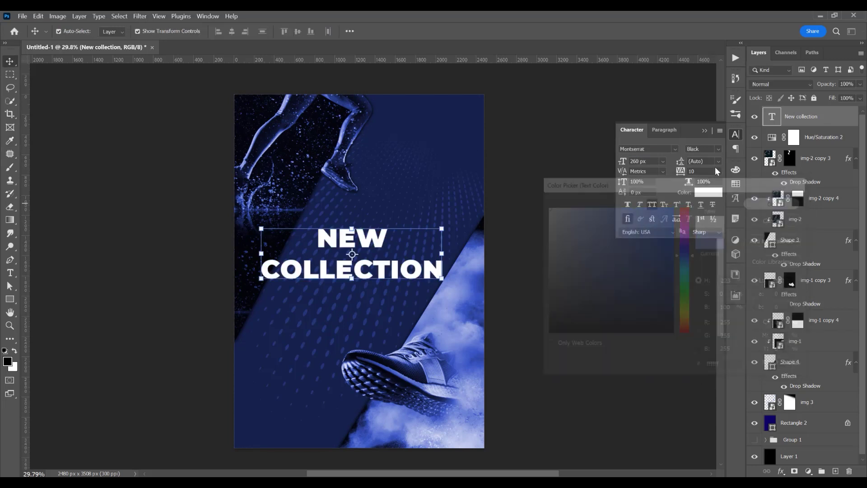
click(736, 134)
Step: Center the "New collection" headline horizontally on the canvas
key(ctrl+a)
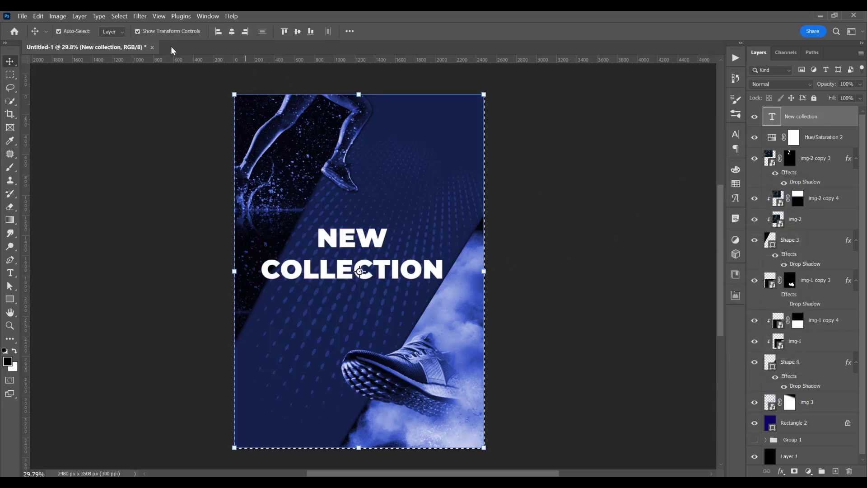
click(232, 31)
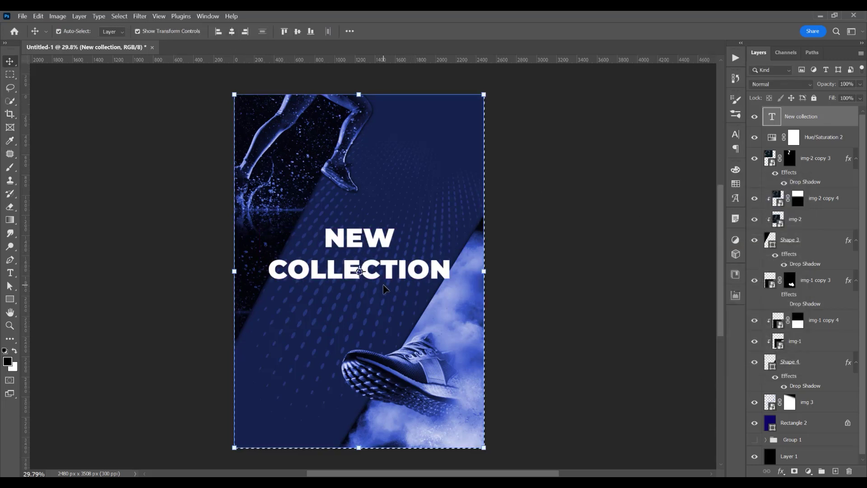
key(ctrl+d)
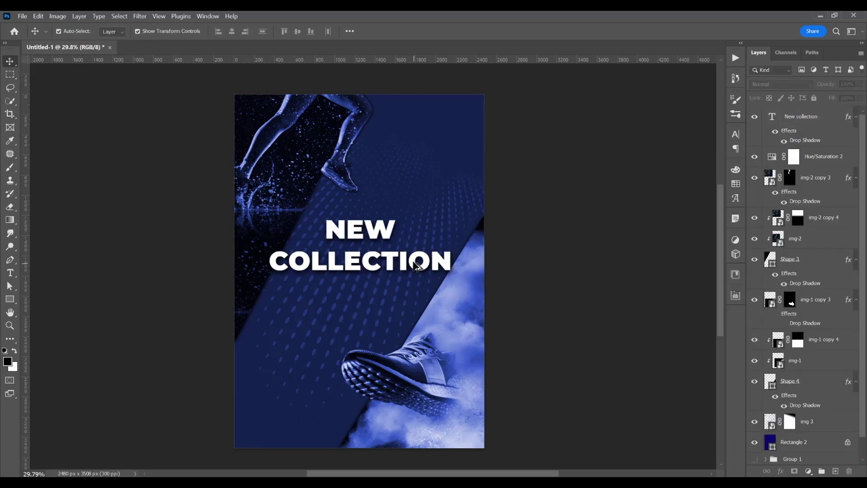
Step: Duplicate the headline below itself and change the copy's text to "keep playing!"
drag(390, 260, 385, 326)
key(t)
click(357, 323)
key(ctrl+a)
click(365, 311)
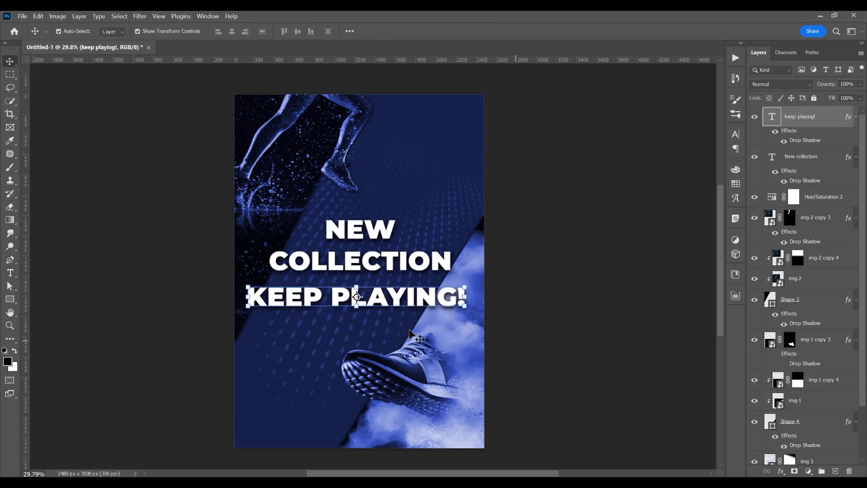
Step: Set the "keep playing!" line to Medium weight and a size of 150 px
click(735, 134)
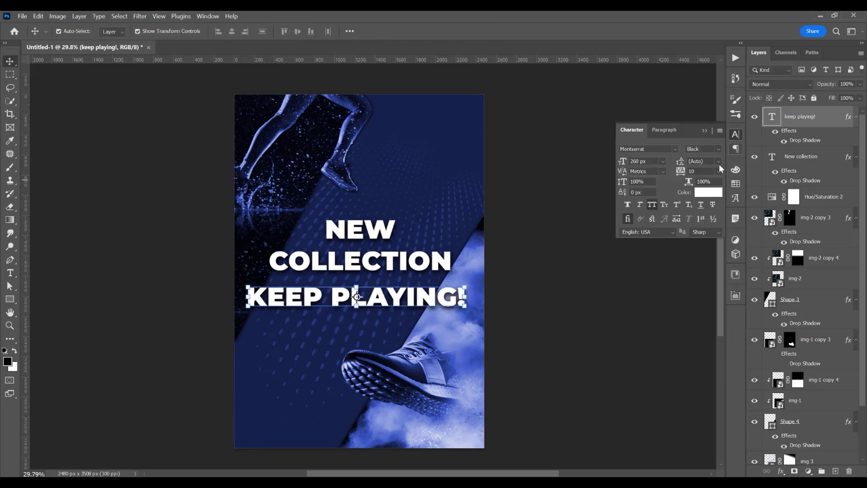
click(718, 150)
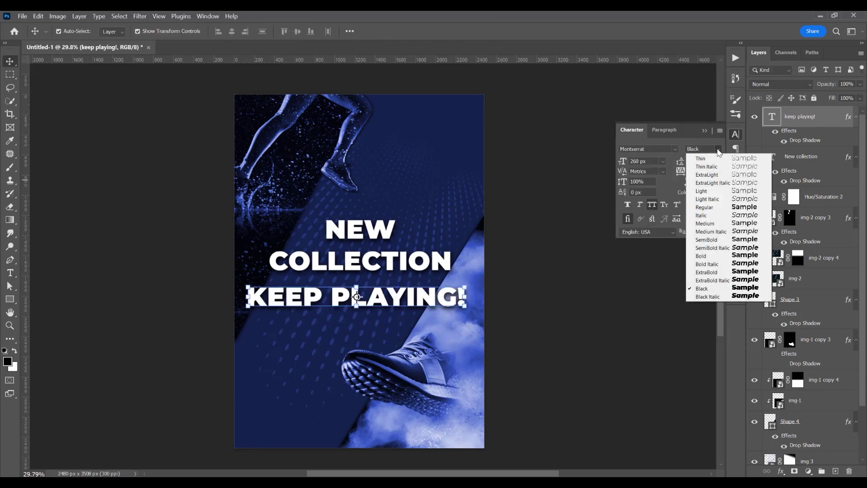
click(717, 223)
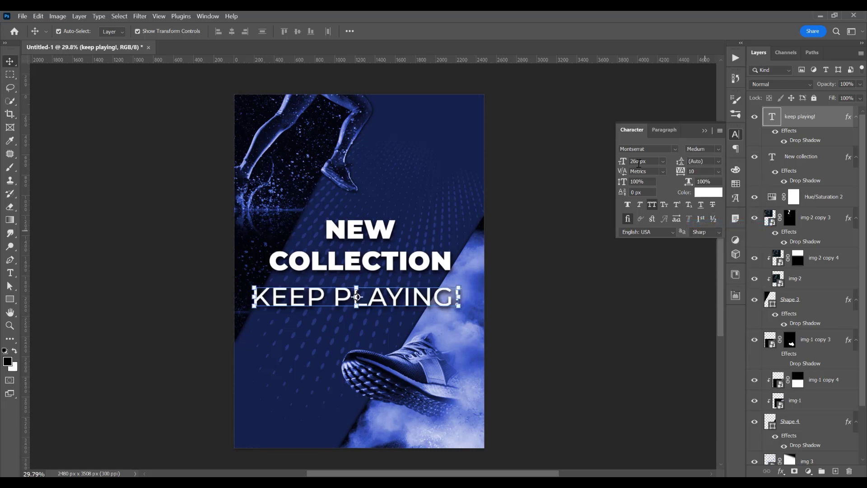
click(662, 162)
click(653, 315)
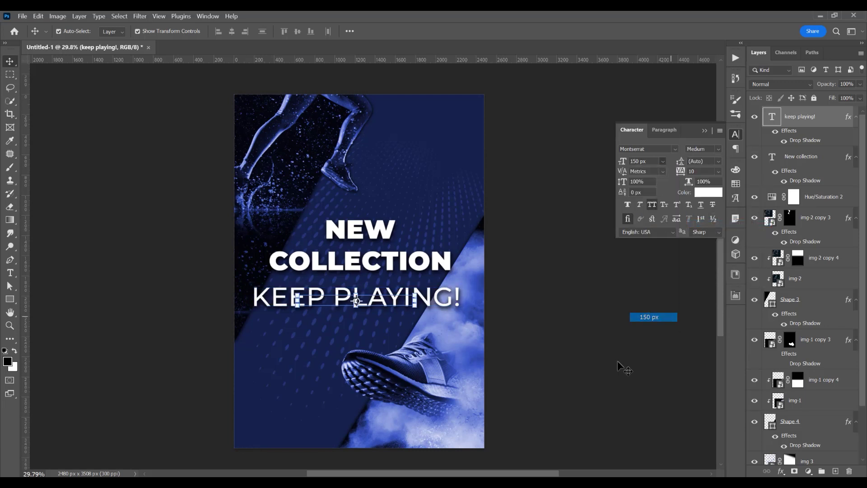
Step: Move the "keep playing!" line closer under the headline and center it horizontally on the canvas
drag(394, 301, 395, 291)
key(ctrl+a)
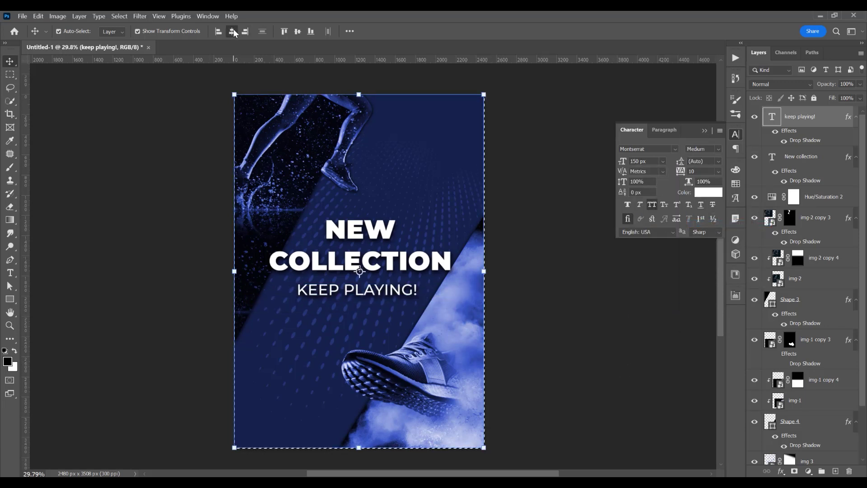
click(232, 31)
key(ctrl+d)
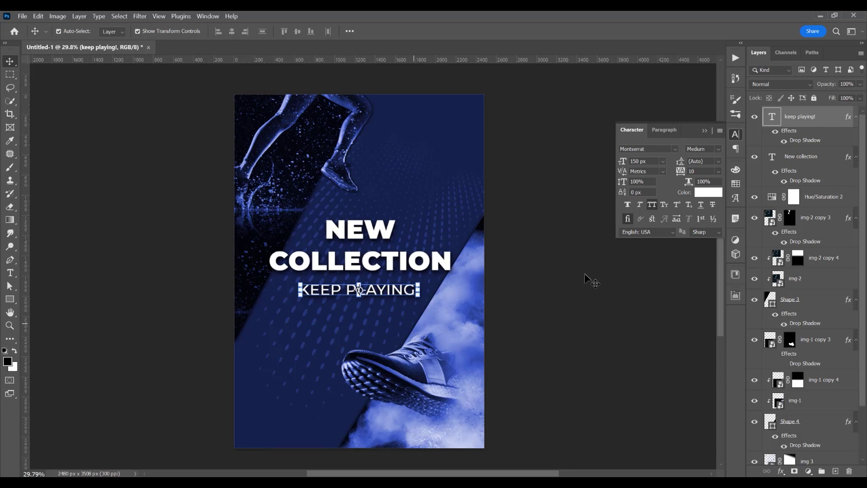
Step: Change the text colour of the "keep playing!" line to a light blue
click(708, 192)
click(686, 250)
click(610, 206)
click(688, 255)
click(600, 206)
click(799, 202)
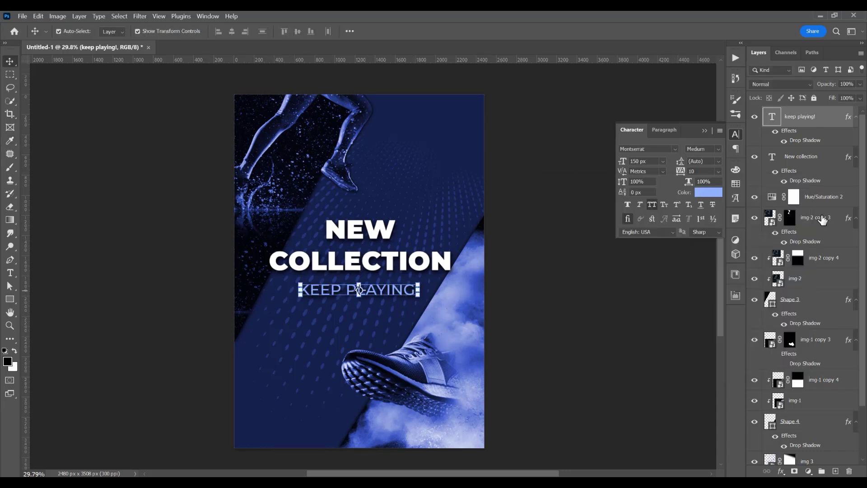
click(524, 309)
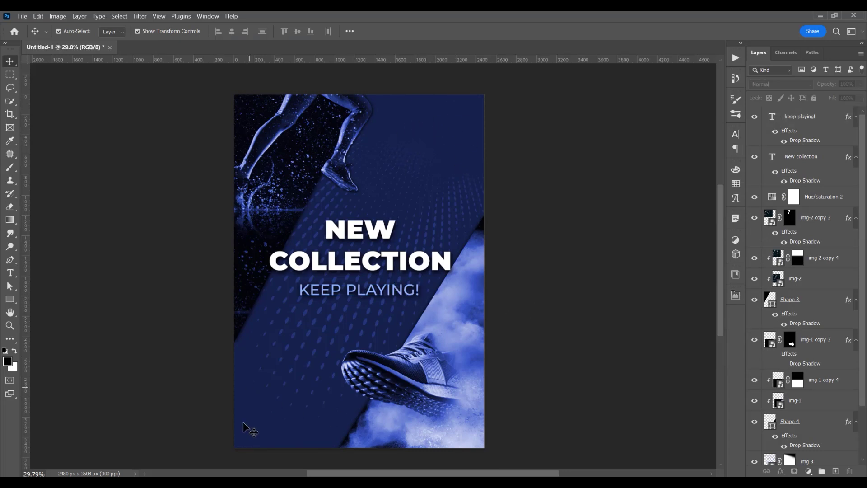
Step: Place the qr code image in the document and position it in the poster's lower-left corner
click(23, 16)
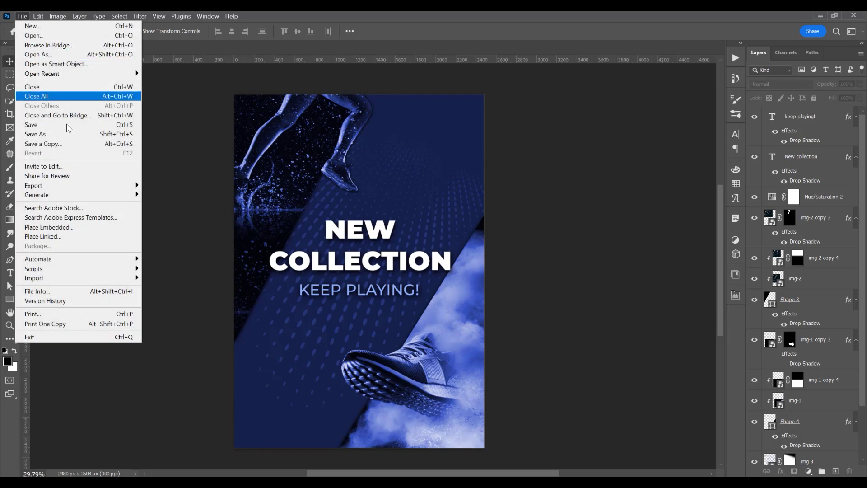
click(78, 234)
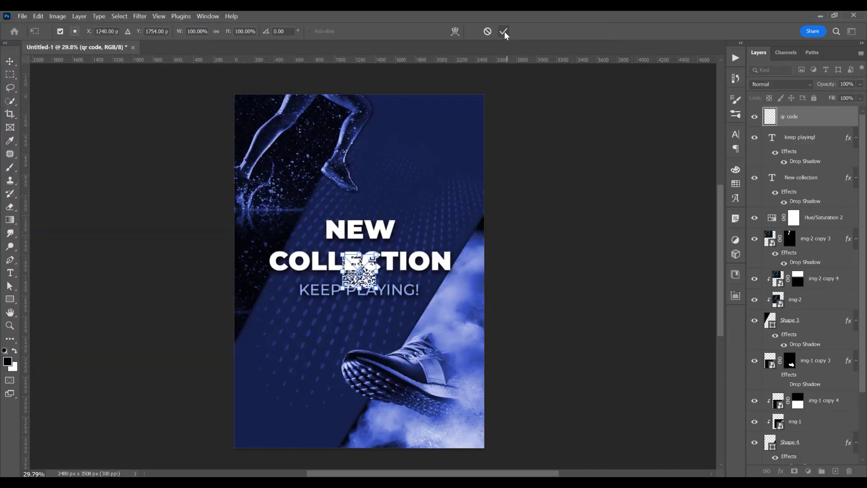
click(504, 31)
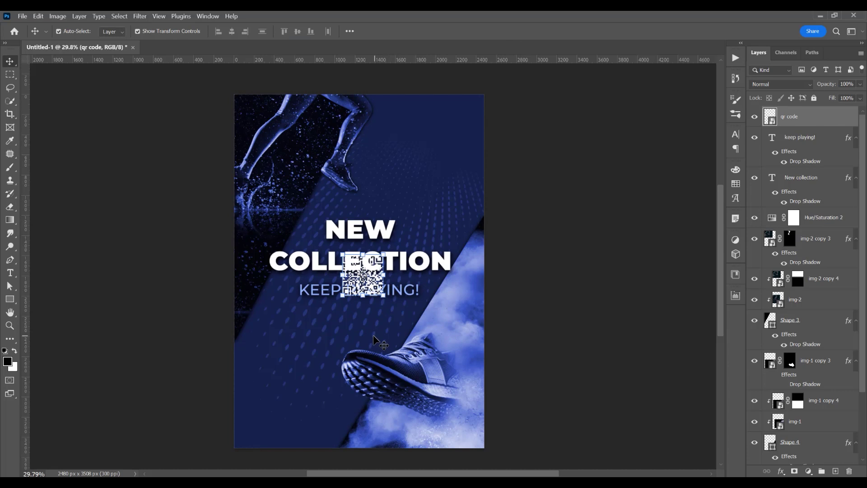
drag(363, 292, 289, 418)
drag(289, 418, 272, 430)
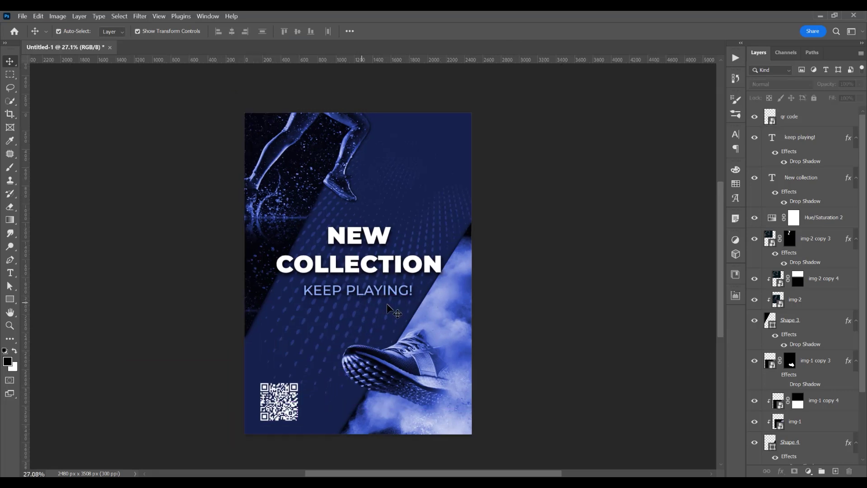
scroll(574, 332, down, 1)
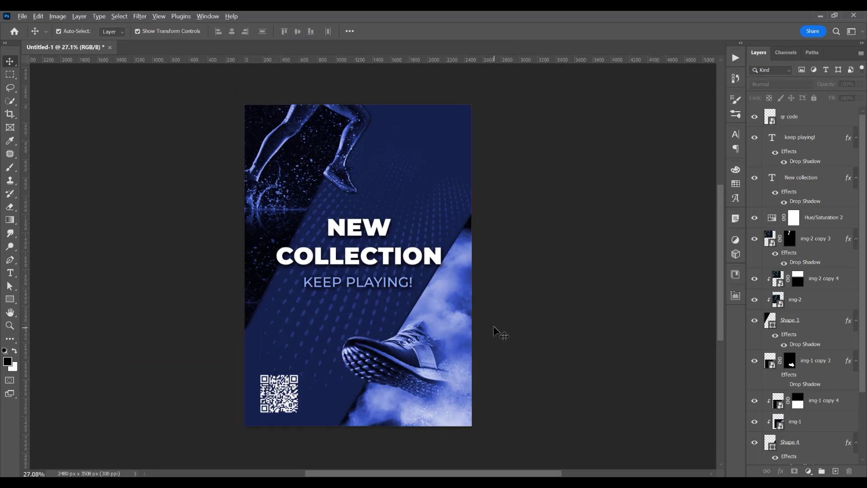
scroll(513, 325, up, 1)
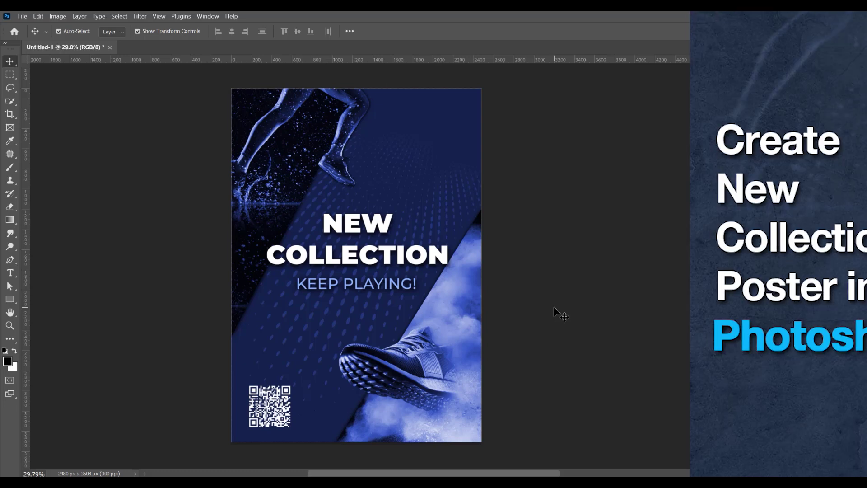